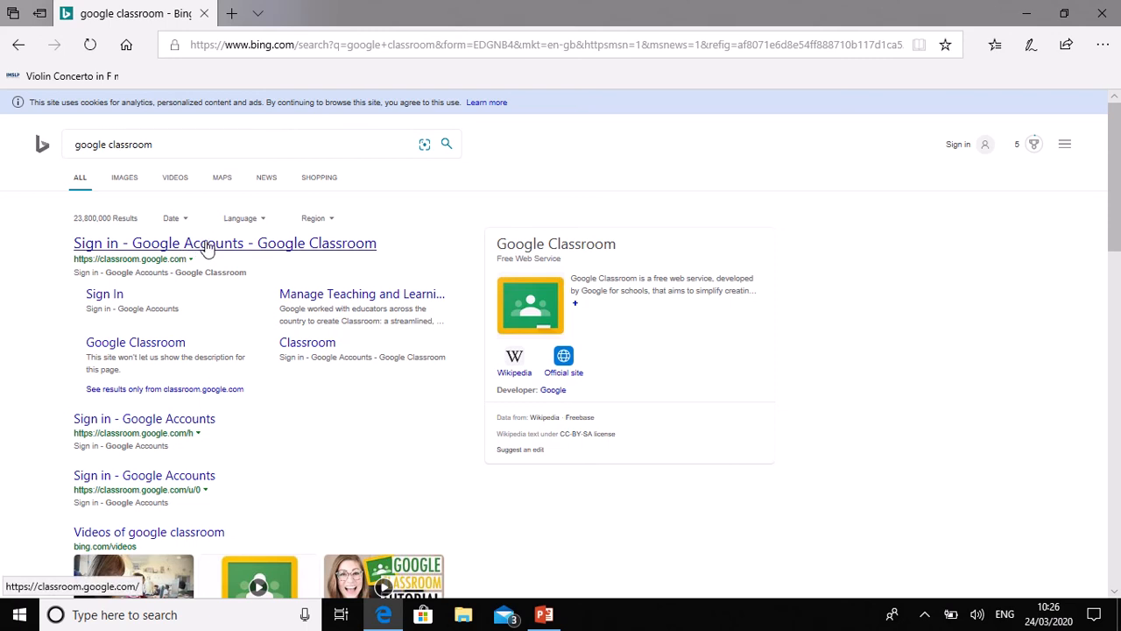
# Step: From Bing's 'google classroom' results, open the Google Classroom sign-in result
pyautogui.click(206, 248)
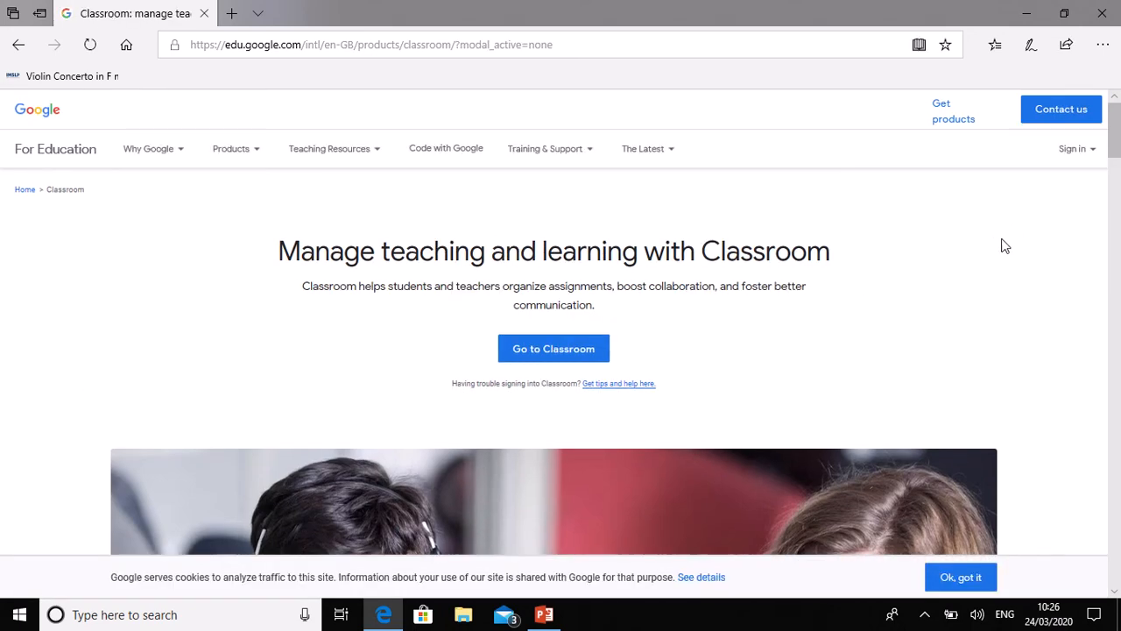
# Step: Choose Google Classroom from Google for Education's Sign in menu
pyautogui.click(1093, 153)
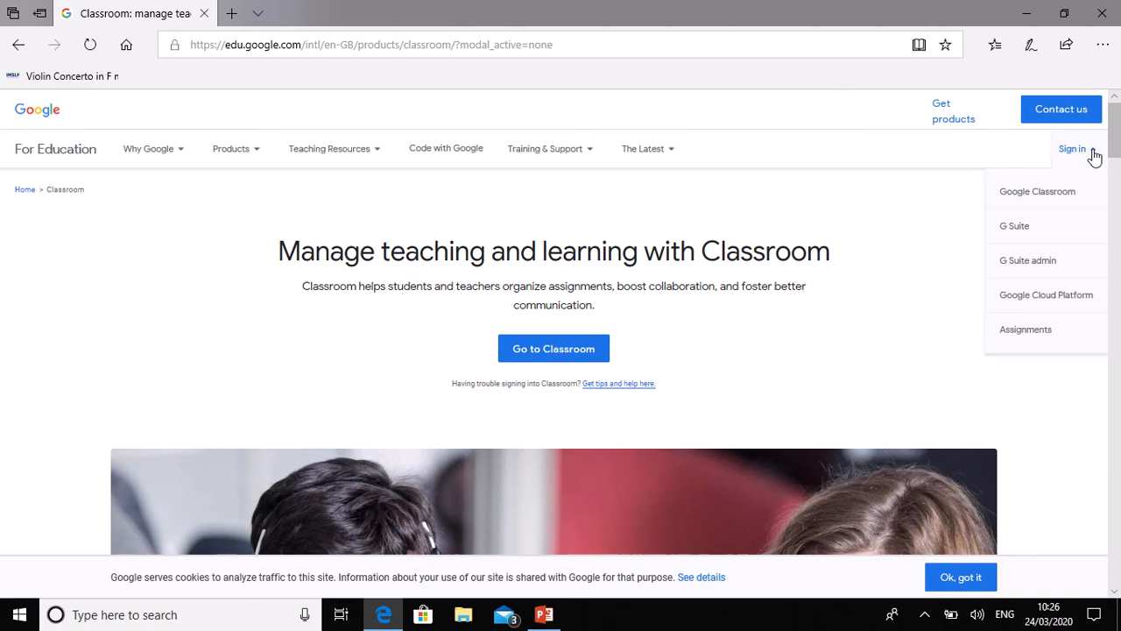
pyautogui.click(1042, 194)
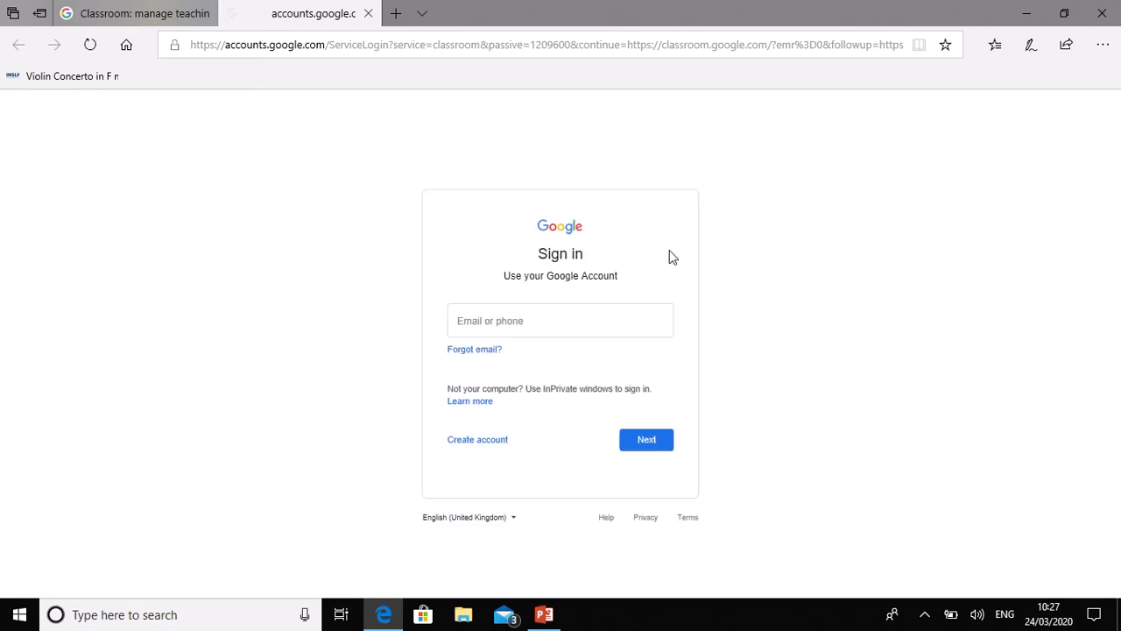
# Step: Enter the teacher's school e-mail address and continue to the password step
pyautogui.click(481, 321)
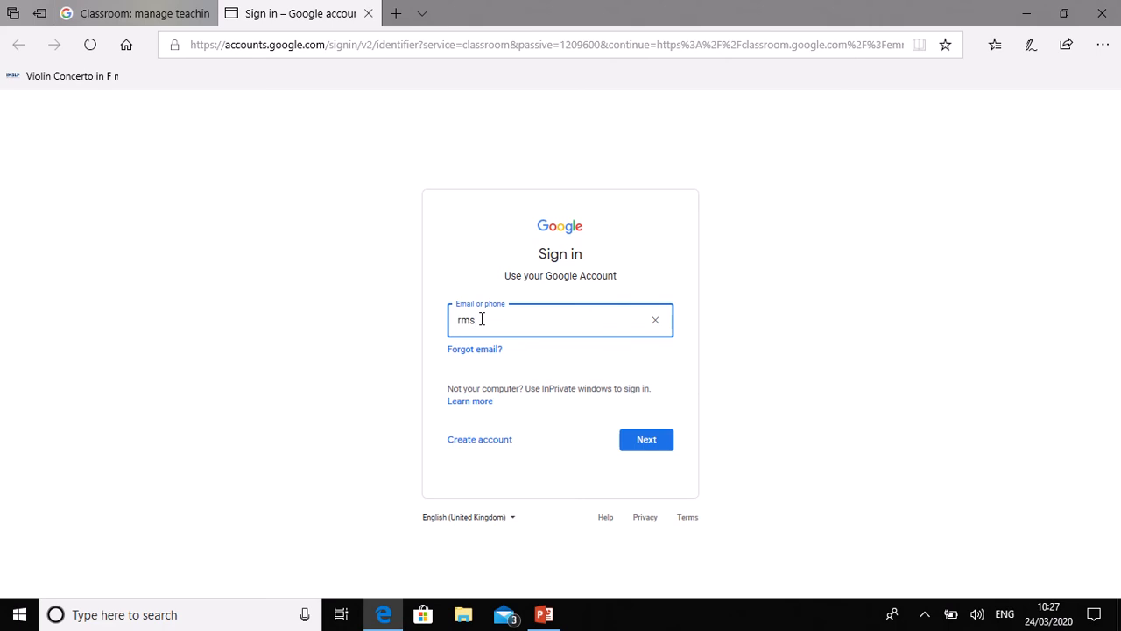
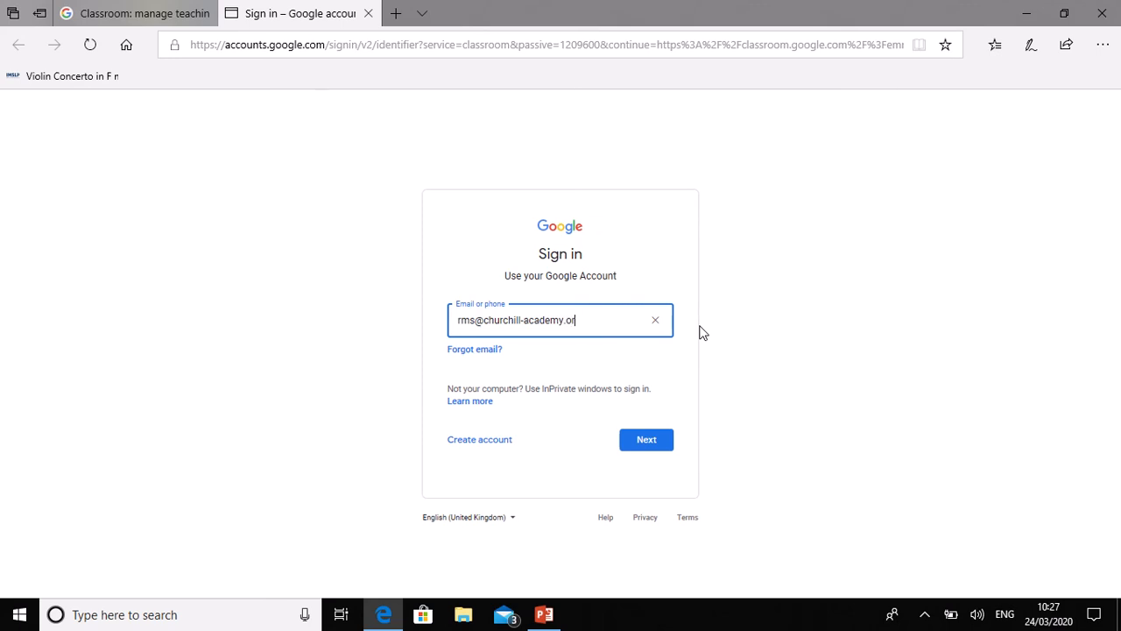
pyautogui.click(621, 445)
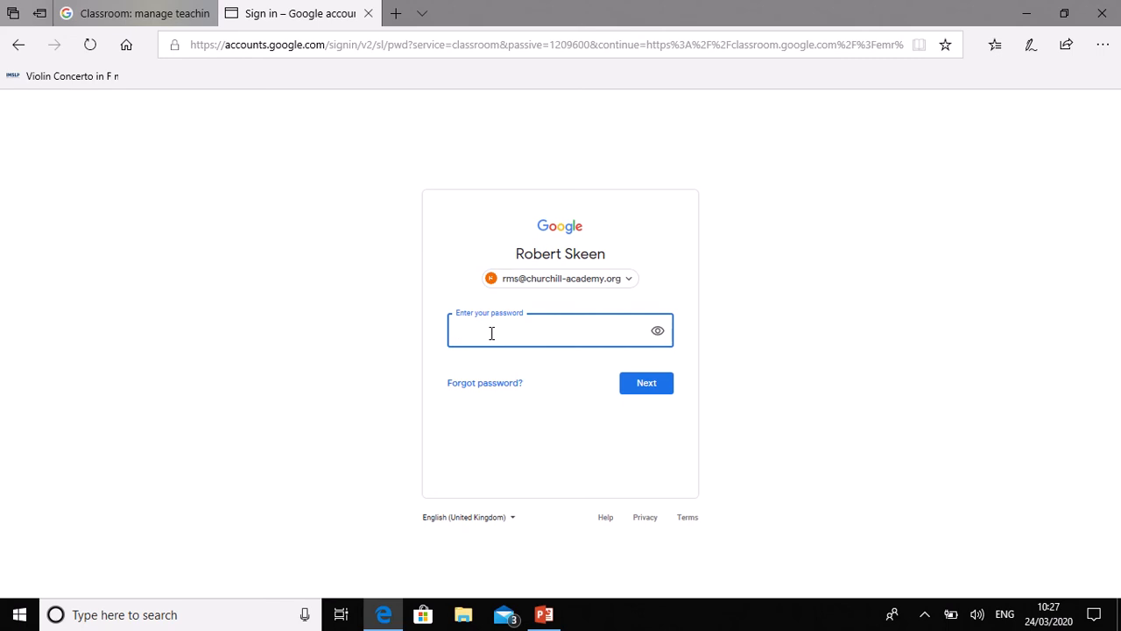
# Step: Sign in with the account password, re-entering the current password after the first attempt is rejected
pyautogui.write('••••')
pyautogui.press('BackSpace')
pyautogui.press('BackSpace')
pyautogui.press('BackSpace')
pyautogui.press('BackSpace')
pyautogui.write('••••••••')
pyautogui.click(655, 388)
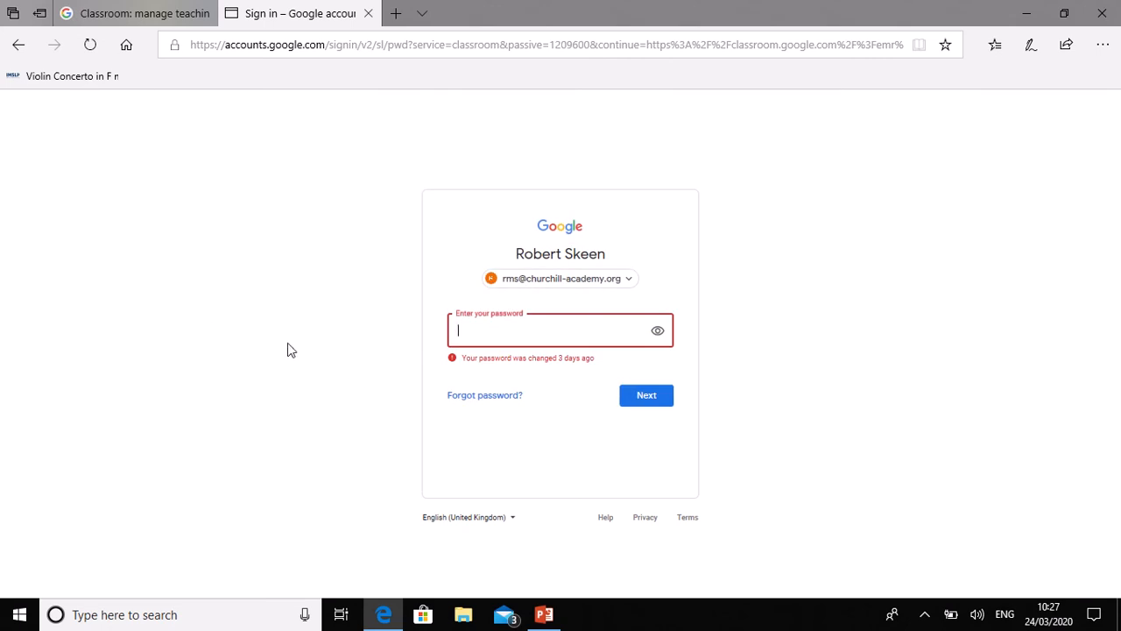
pyautogui.write('•••••••••')
pyautogui.press('Return')
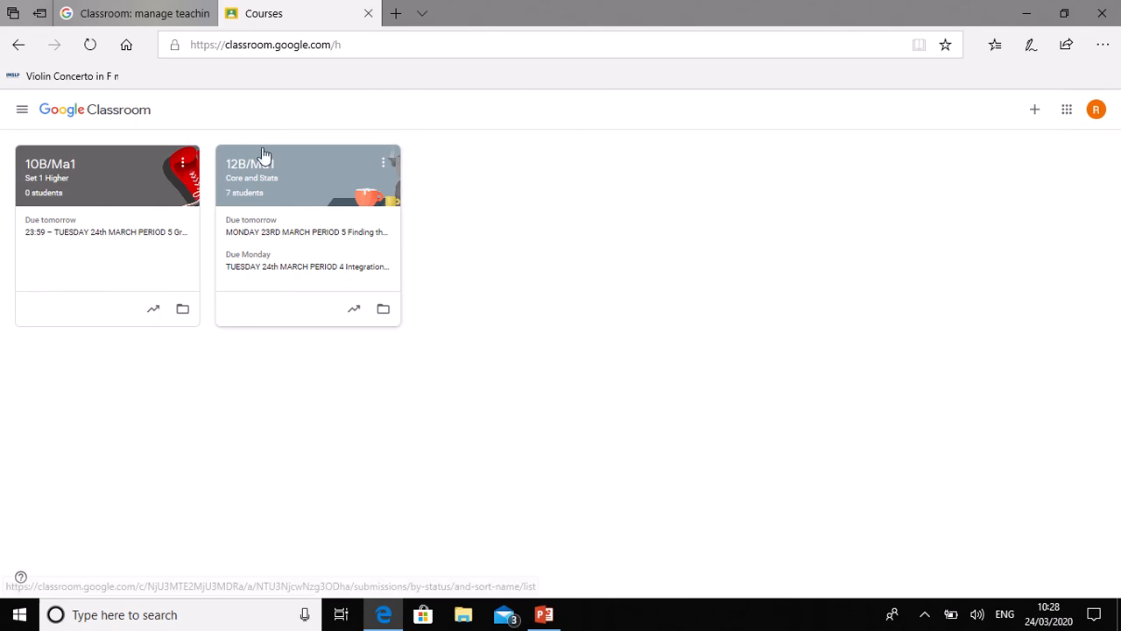
pyautogui.click(22, 109)
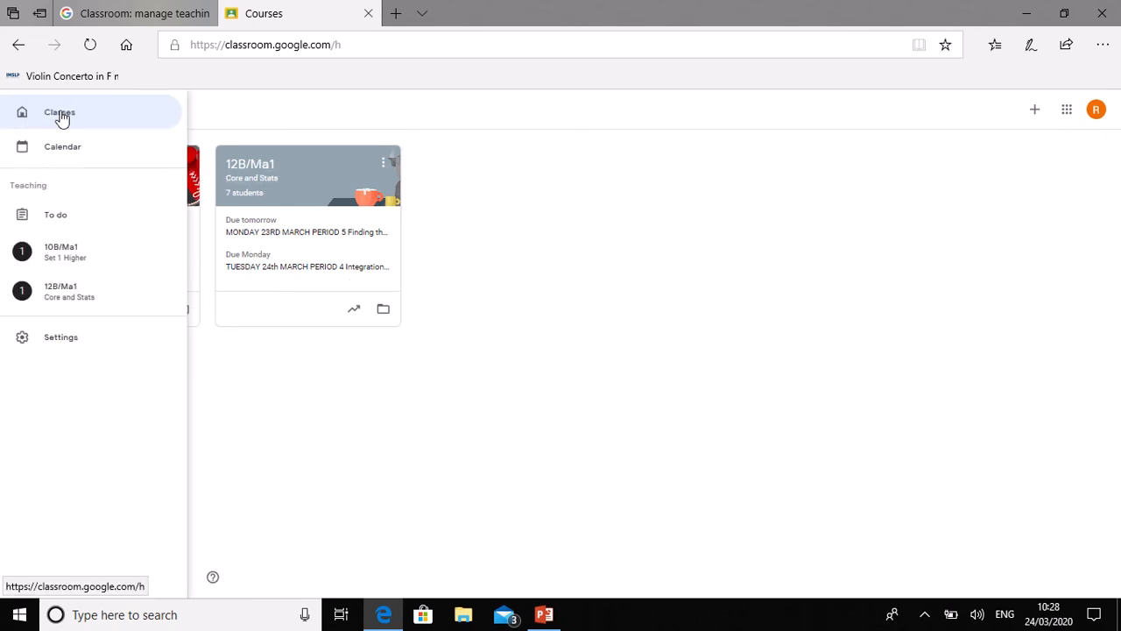
pyautogui.click(60, 115)
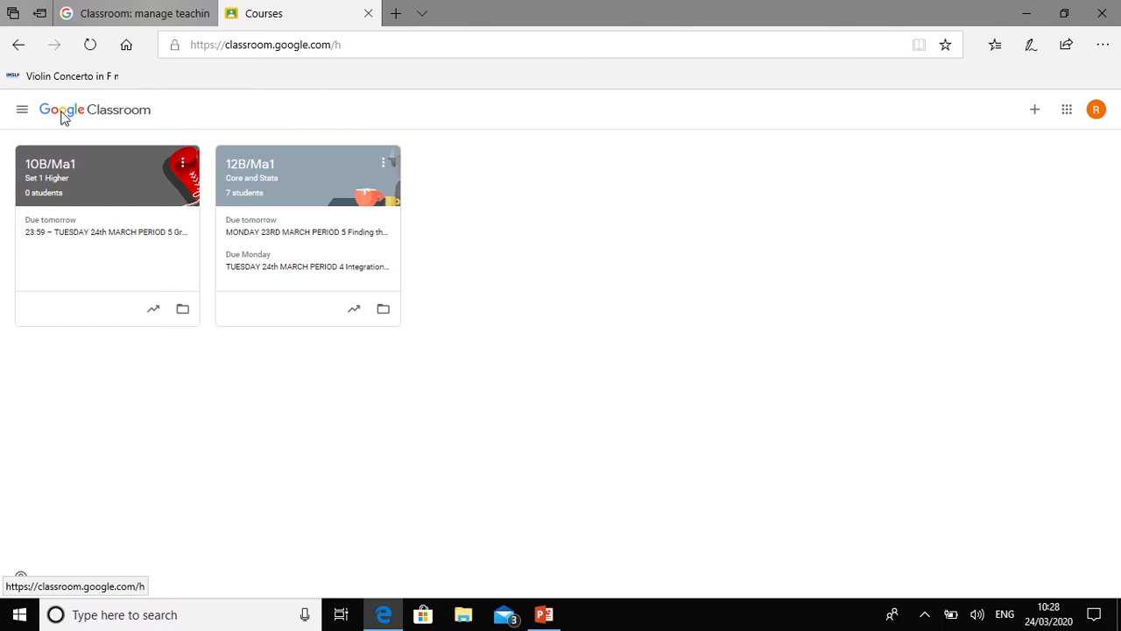
pyautogui.click(21, 114)
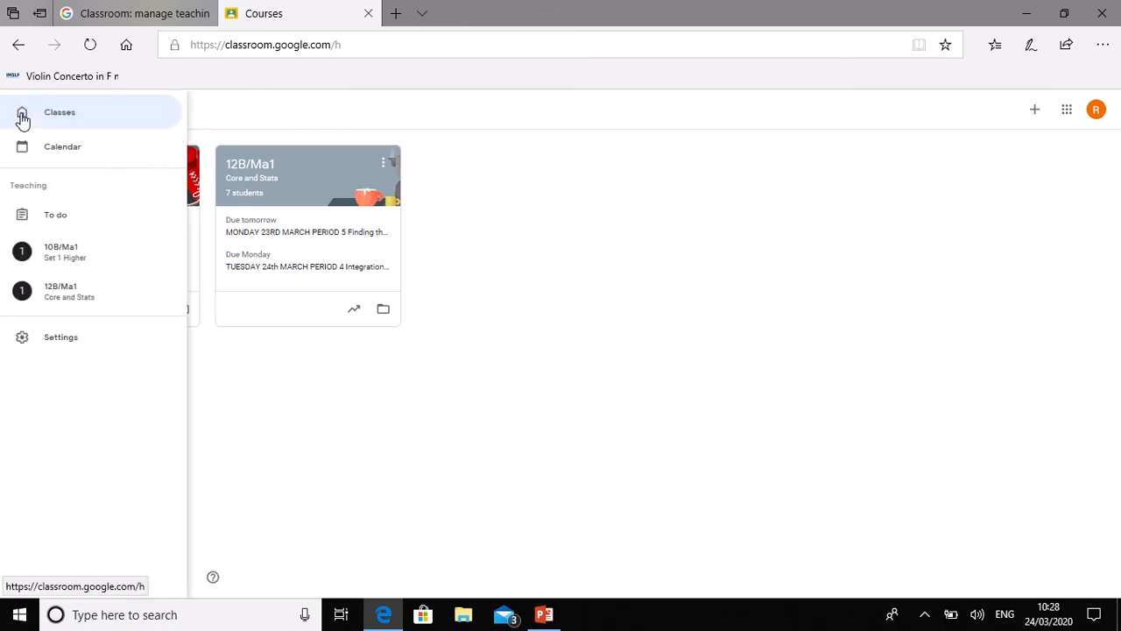
pyautogui.click(60, 345)
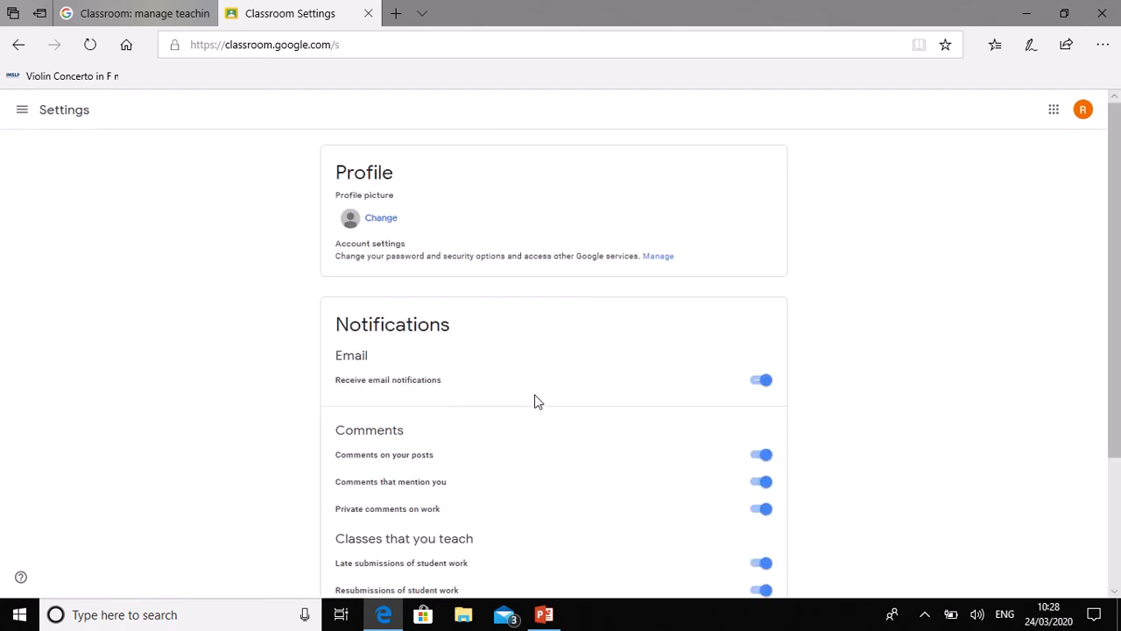
pyautogui.moveTo(1116, 226)
pyautogui.mouseDown()
pyautogui.moveTo(1117, 359)
pyautogui.moveTo(1117, 204)
pyautogui.mouseUp()
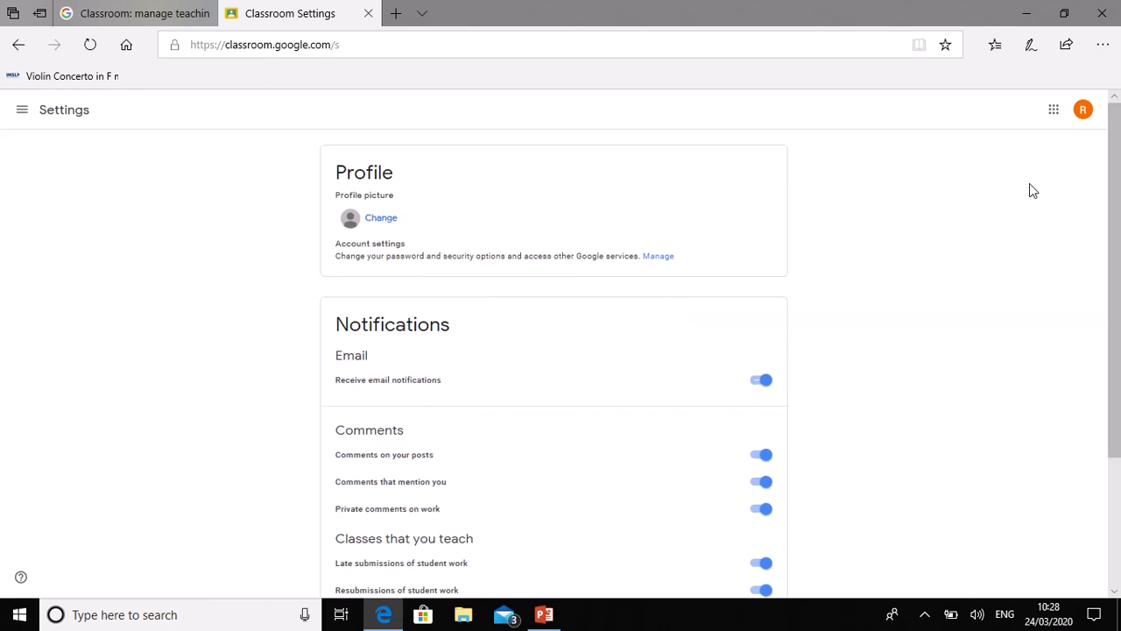
pyautogui.click(22, 109)
pyautogui.click(58, 113)
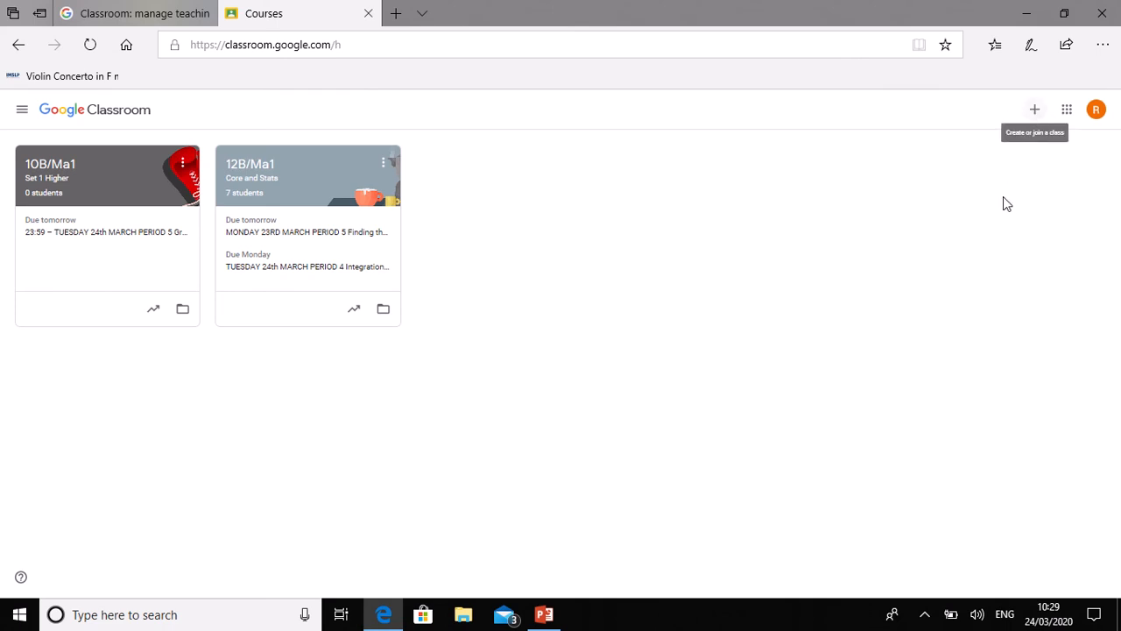
# Step: Create class '9B/ma2' with subject Mathematics (Maths), room W6 and no section
pyautogui.click(1034, 119)
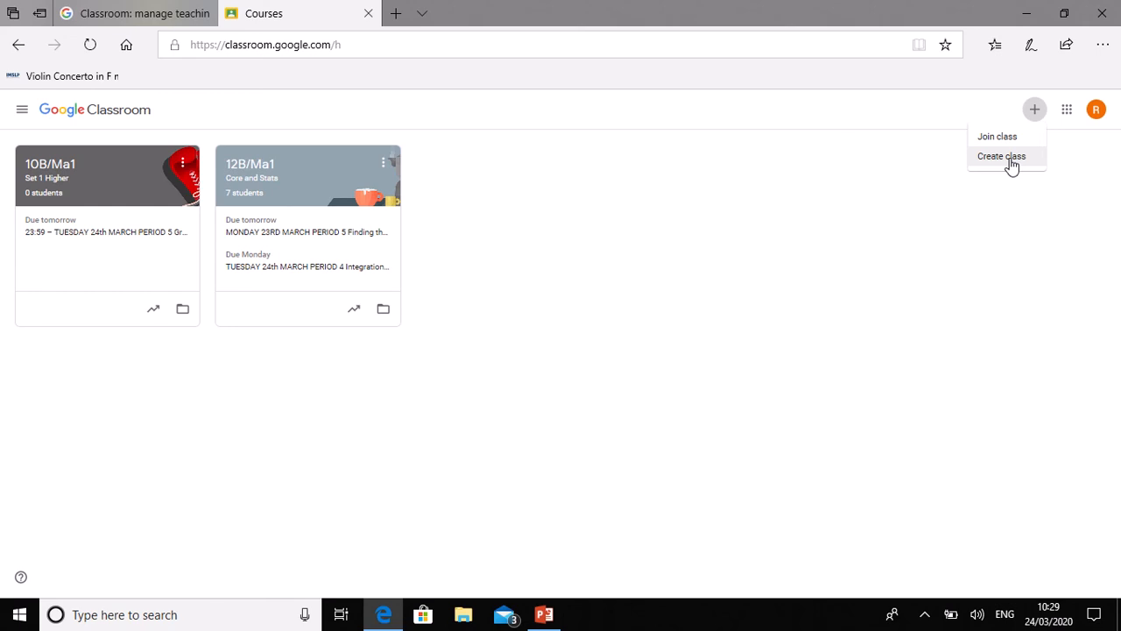
pyautogui.click(1010, 160)
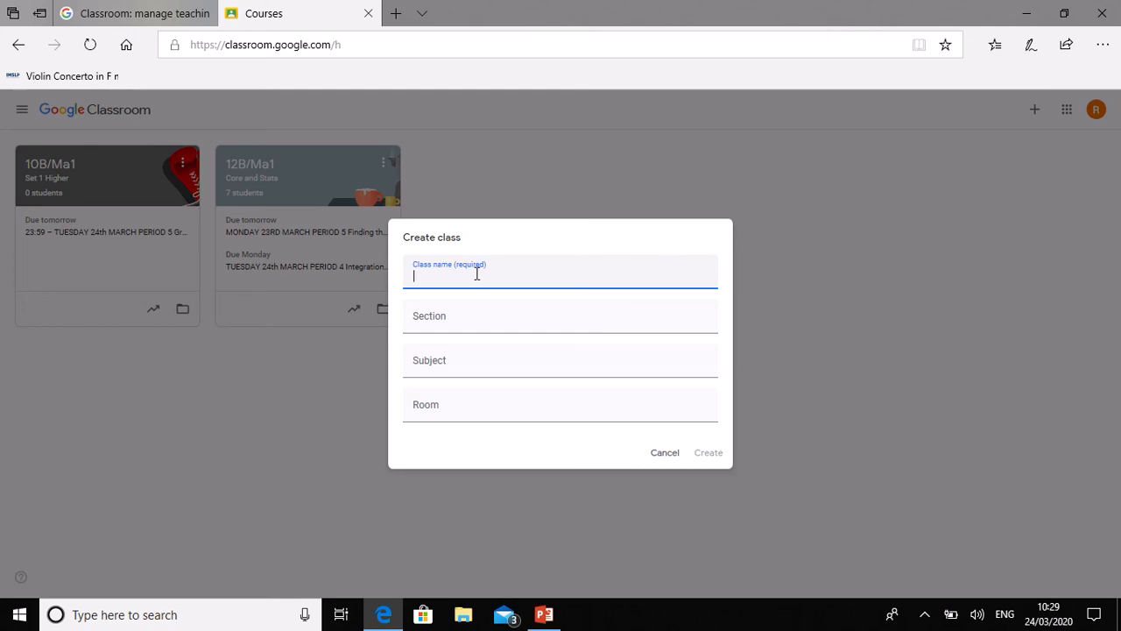
pyautogui.write('9B/ma2')
pyautogui.click(429, 366)
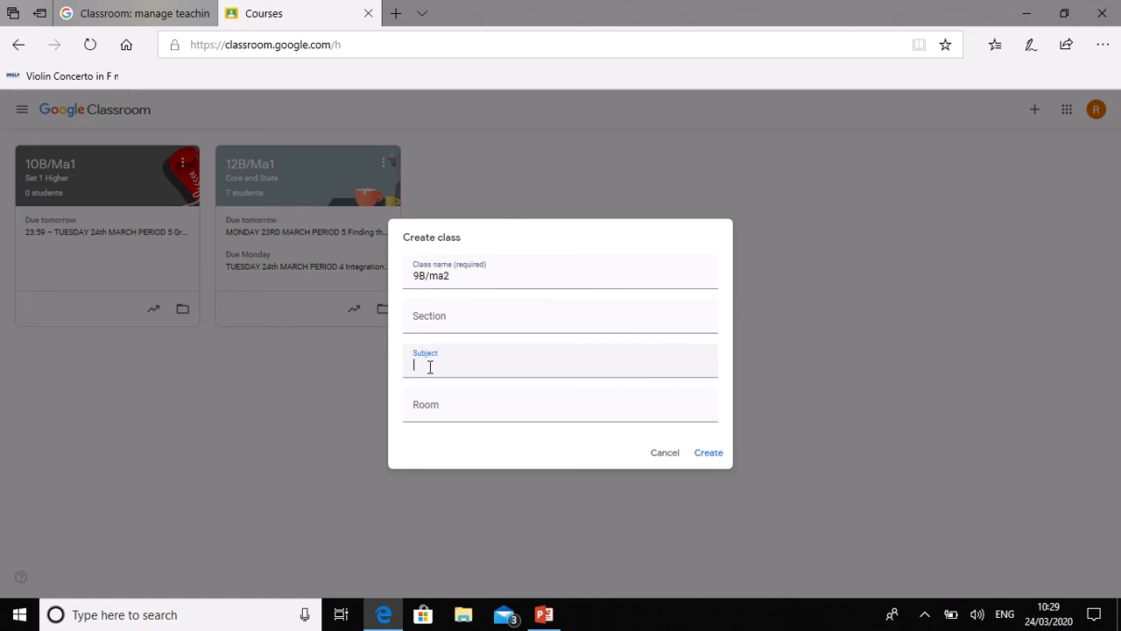
pyautogui.write('Maths')
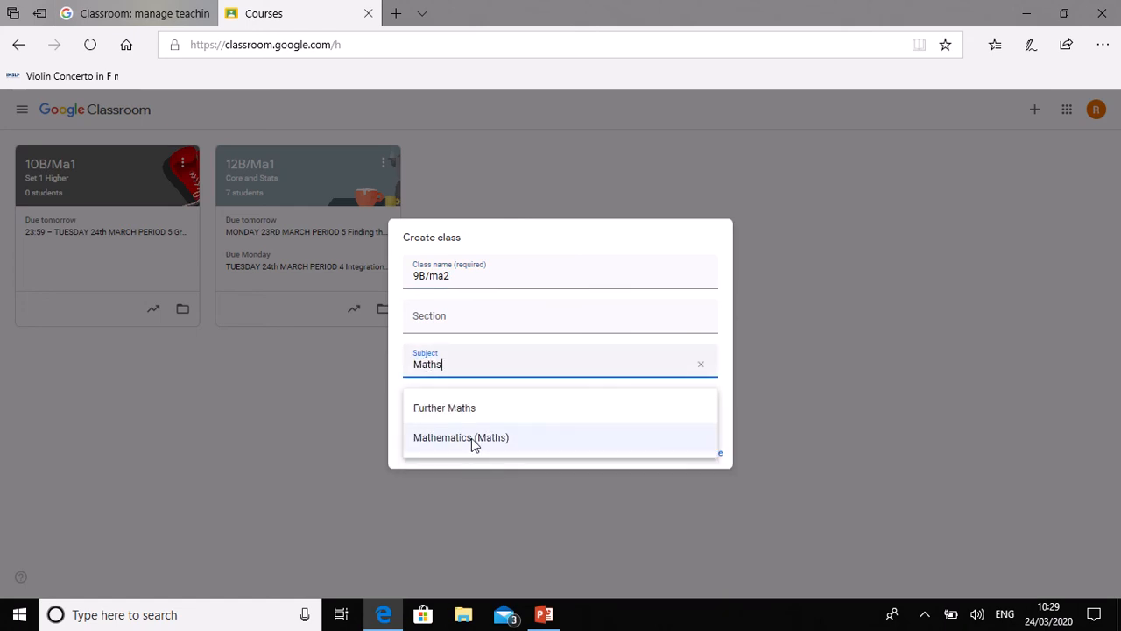
pyautogui.click(473, 439)
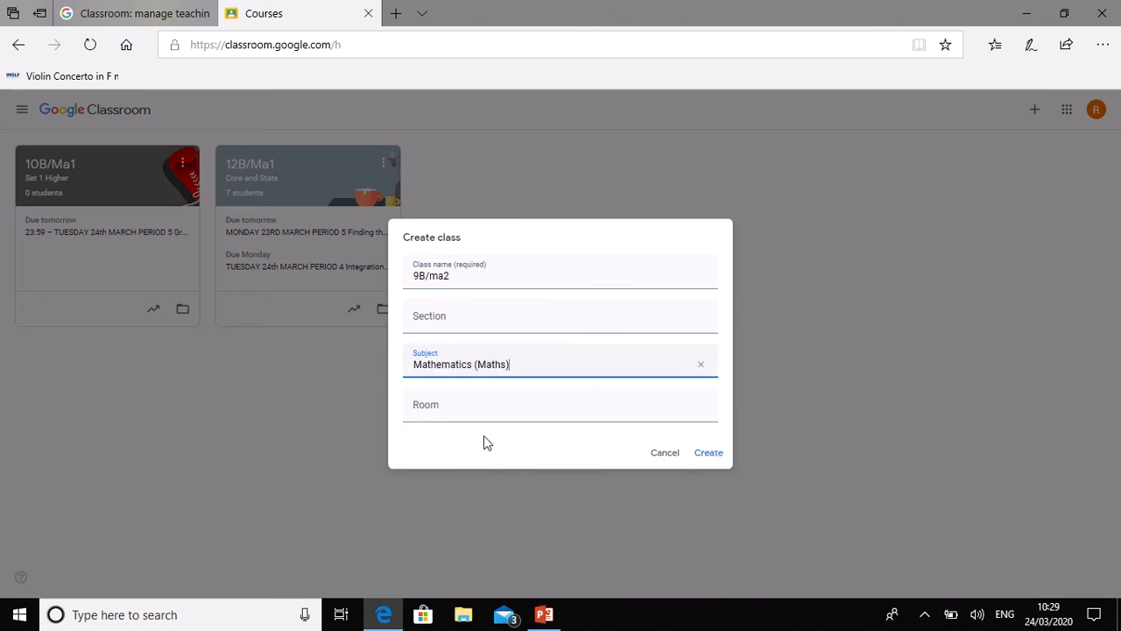
pyautogui.click(445, 415)
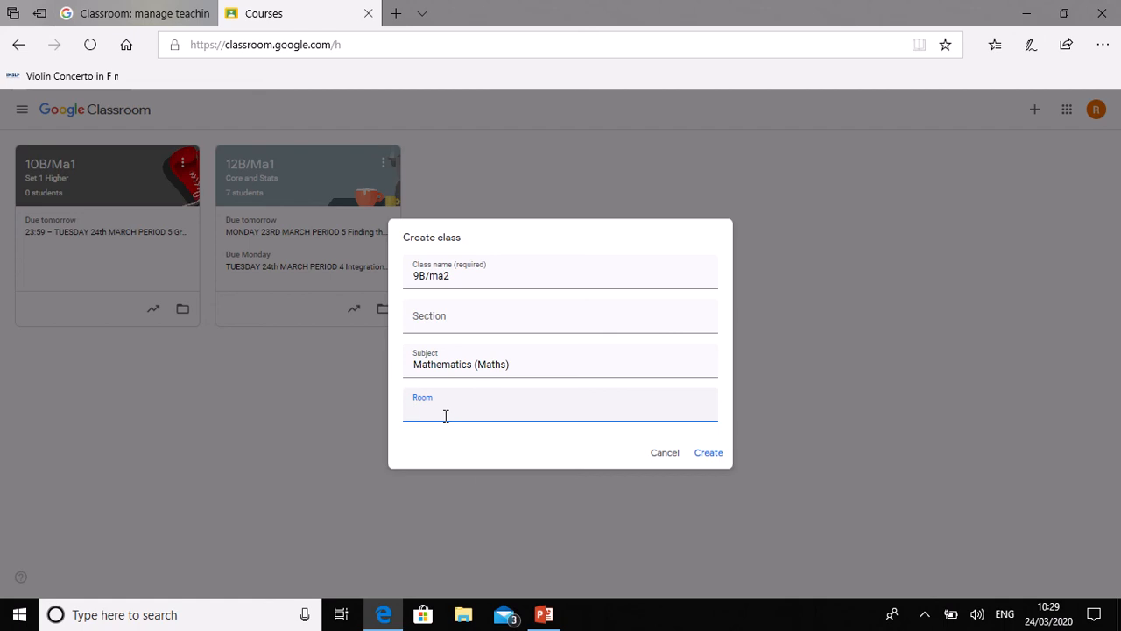
pyautogui.write('W6')
pyautogui.click(466, 324)
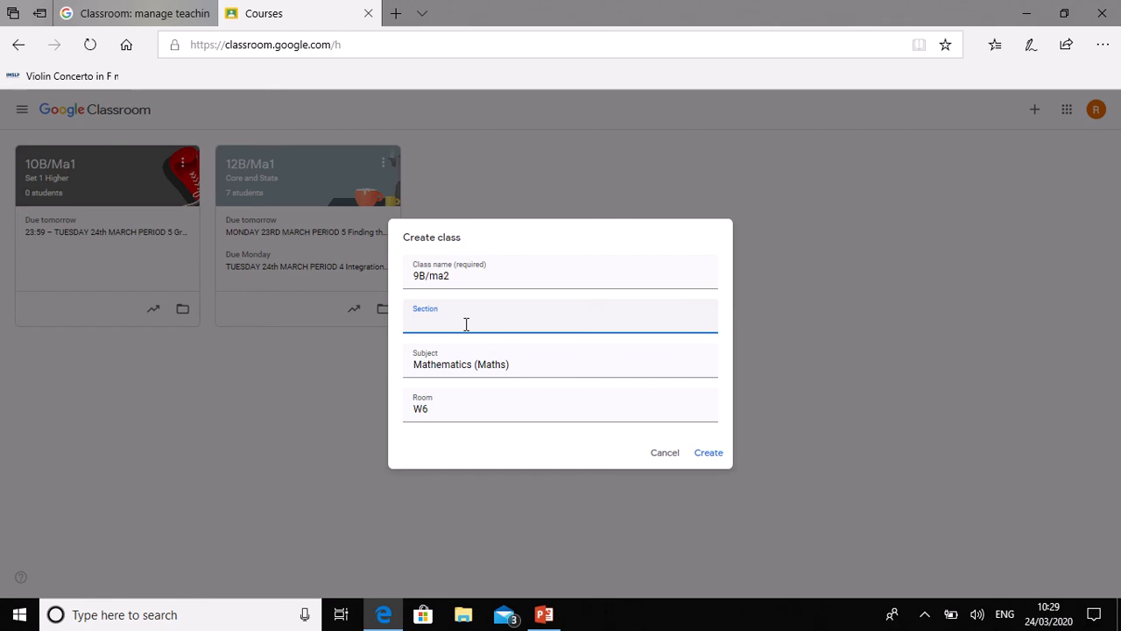
pyautogui.click(560, 432)
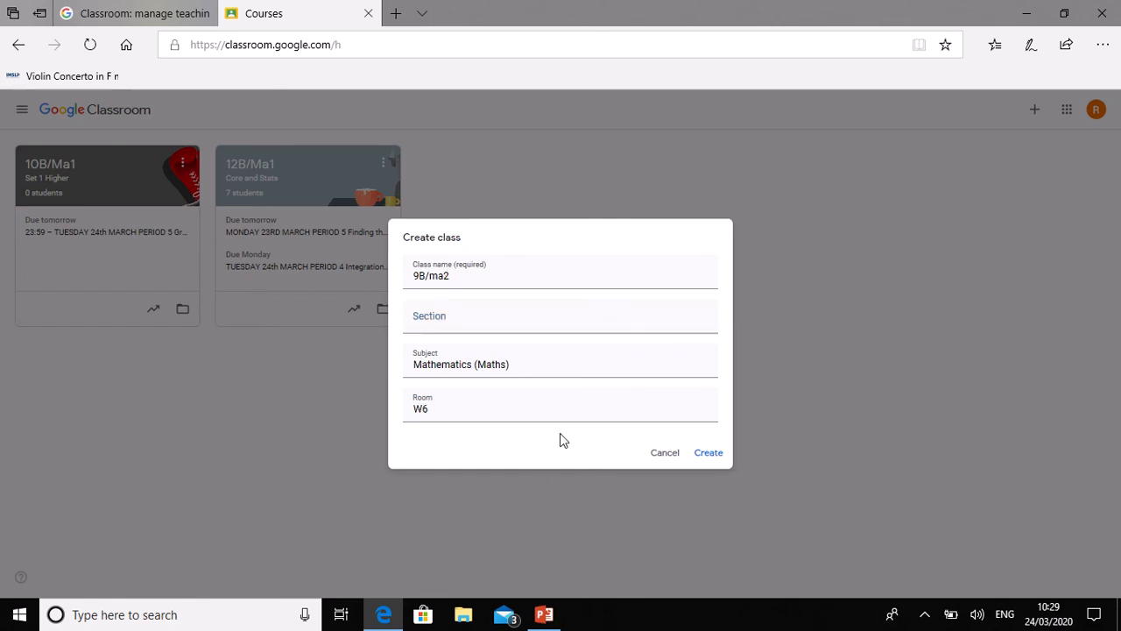
pyautogui.click(709, 453)
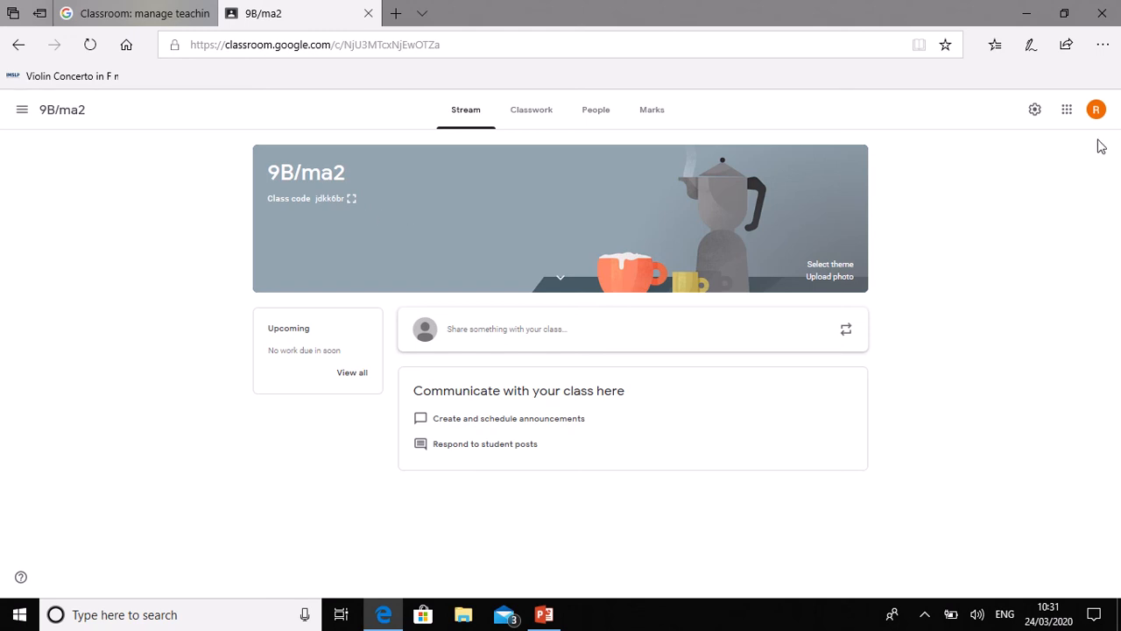
# Step: Open the 9B/ma2 class settings from the gear icon once the stream loads
pyautogui.click(1034, 111)
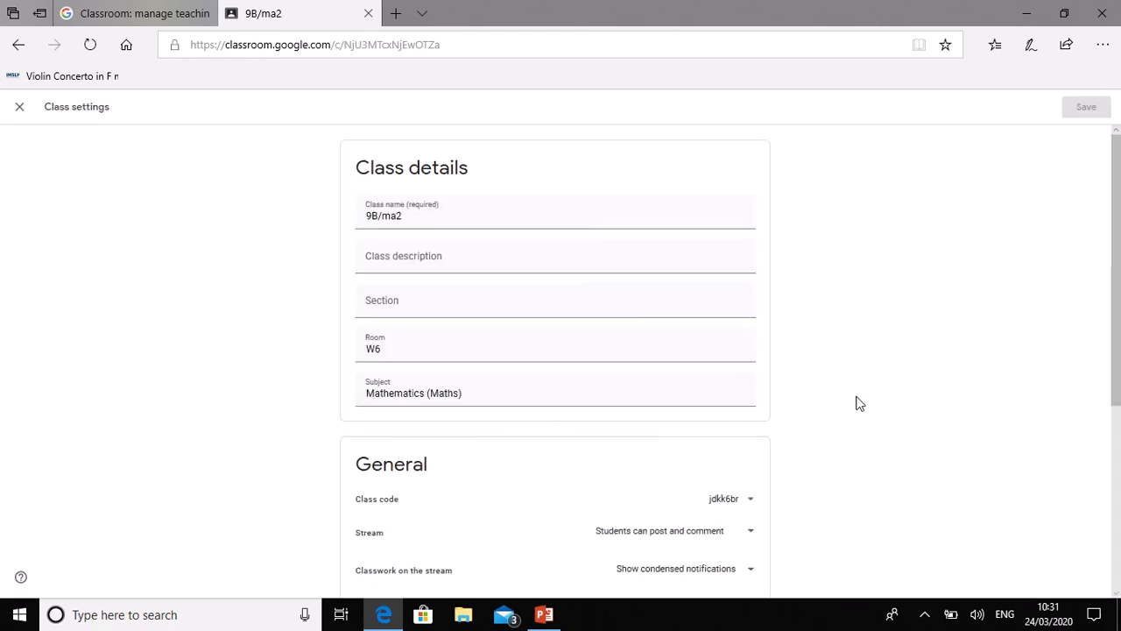
# Step: Review the 9B/ma2 class settings, then close them to return to the stream
pyautogui.moveTo(1117, 235); pyautogui.dragTo(1117, 334)
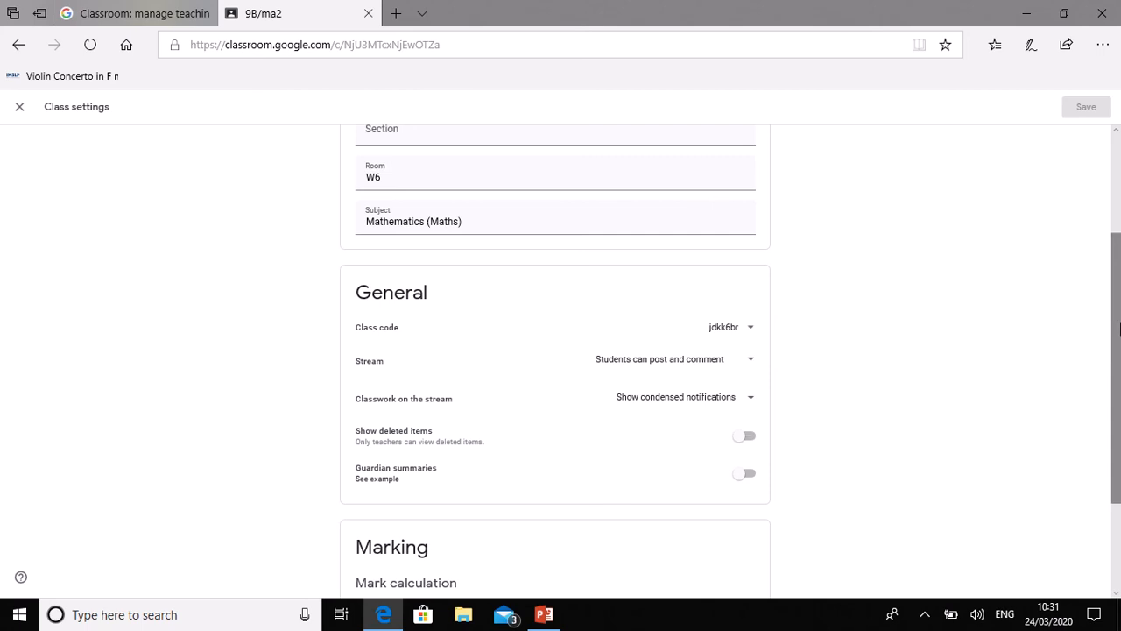
pyautogui.moveTo(1115, 329); pyautogui.dragTo(1094, 351)
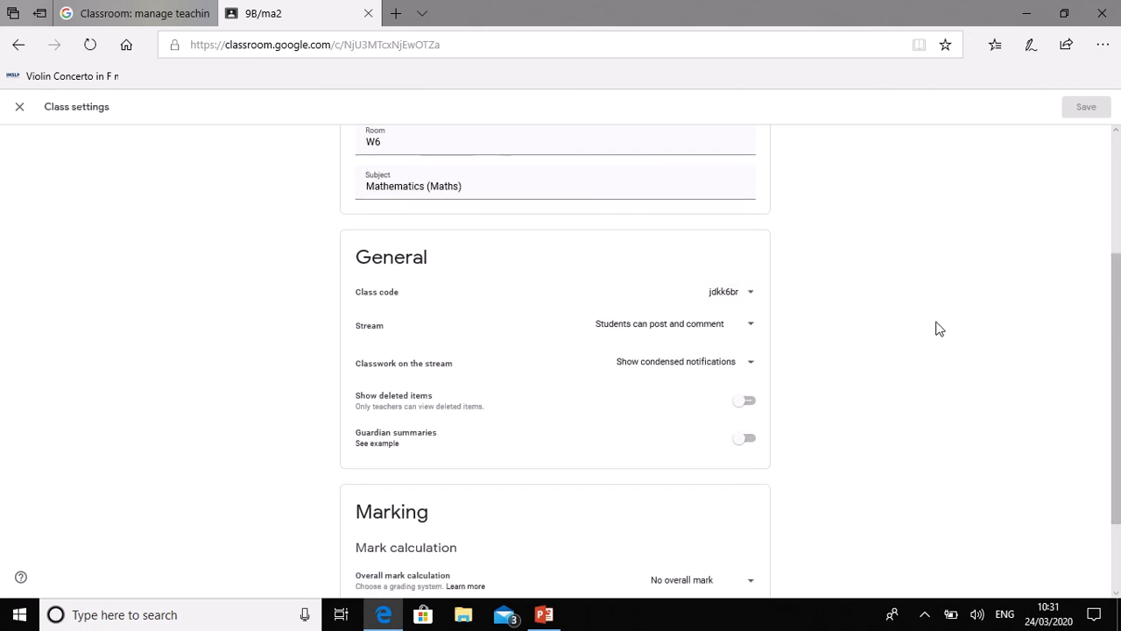
pyautogui.moveTo(1118, 377); pyautogui.dragTo(1117, 453)
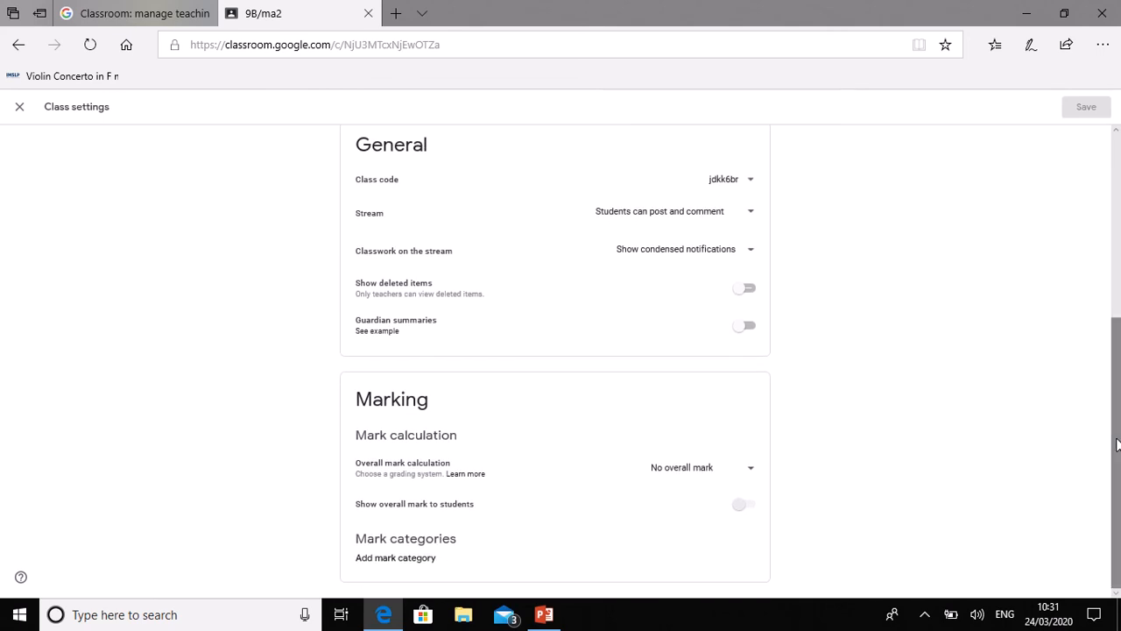
pyautogui.moveTo(1118, 445); pyautogui.dragTo(1119, 225)
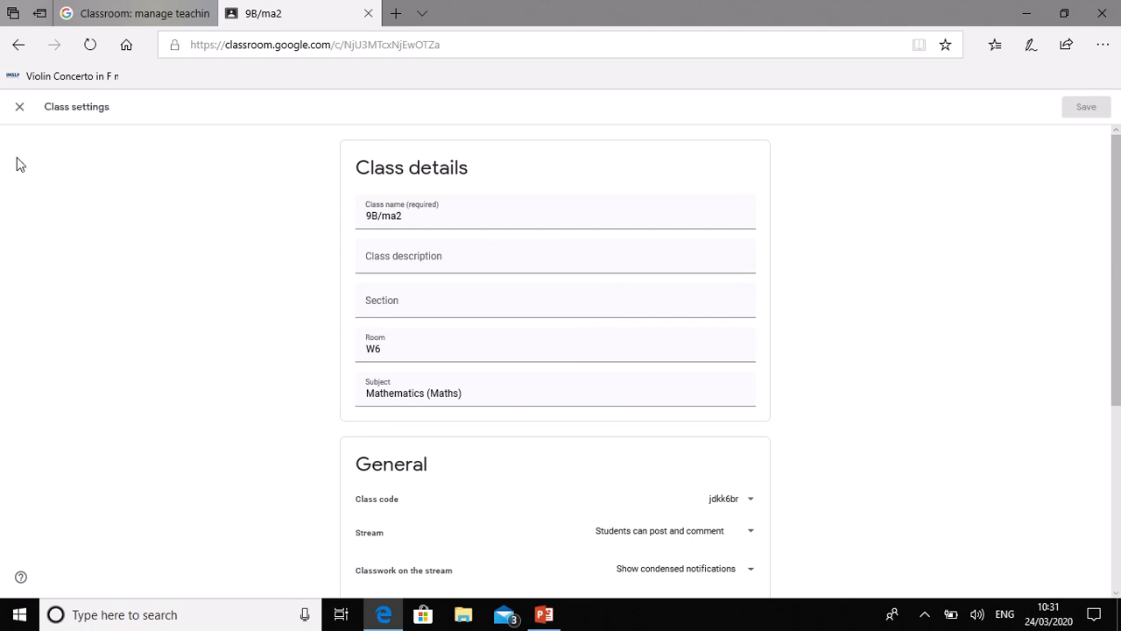
pyautogui.click(19, 109)
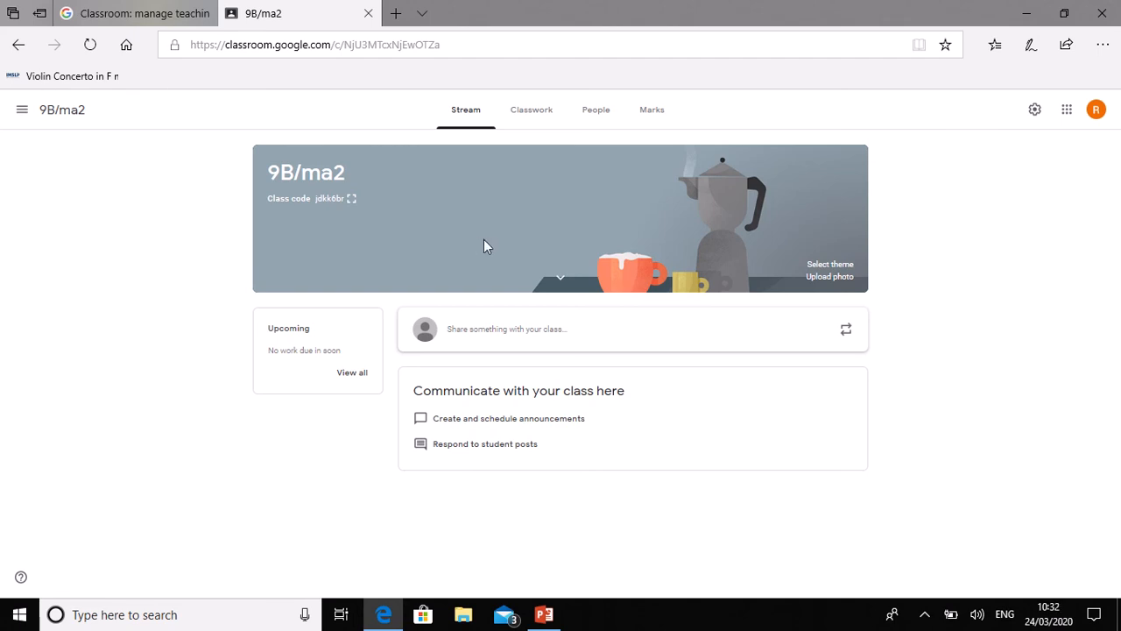
# Step: Go to the 9B/ma2 Classwork page and bring up the Create menu
pyautogui.click(527, 123)
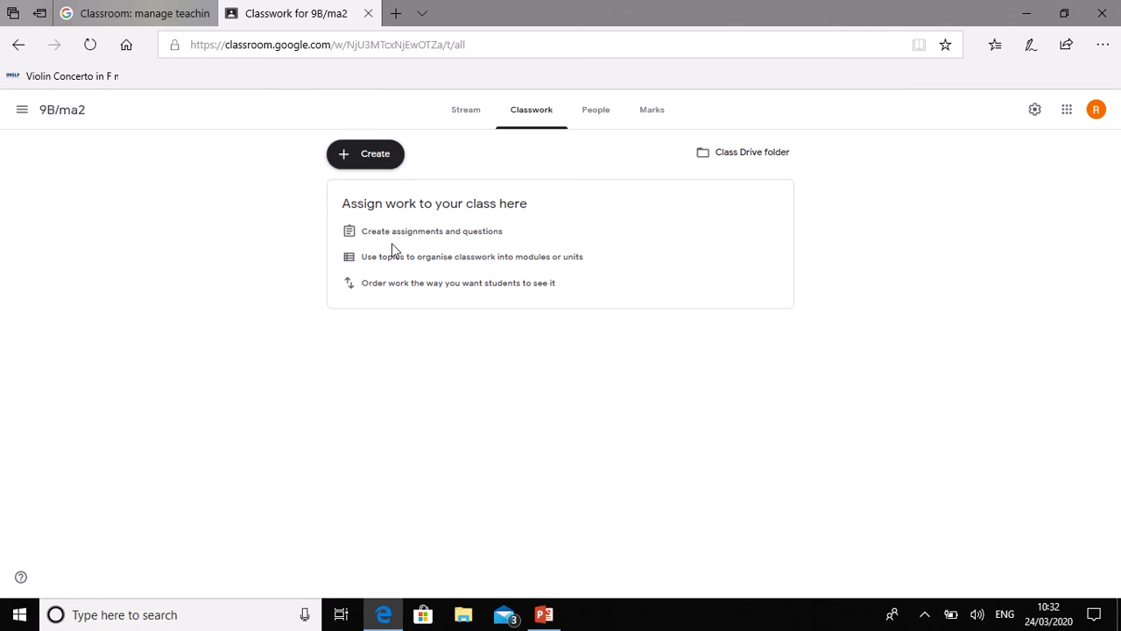
pyautogui.click(370, 155)
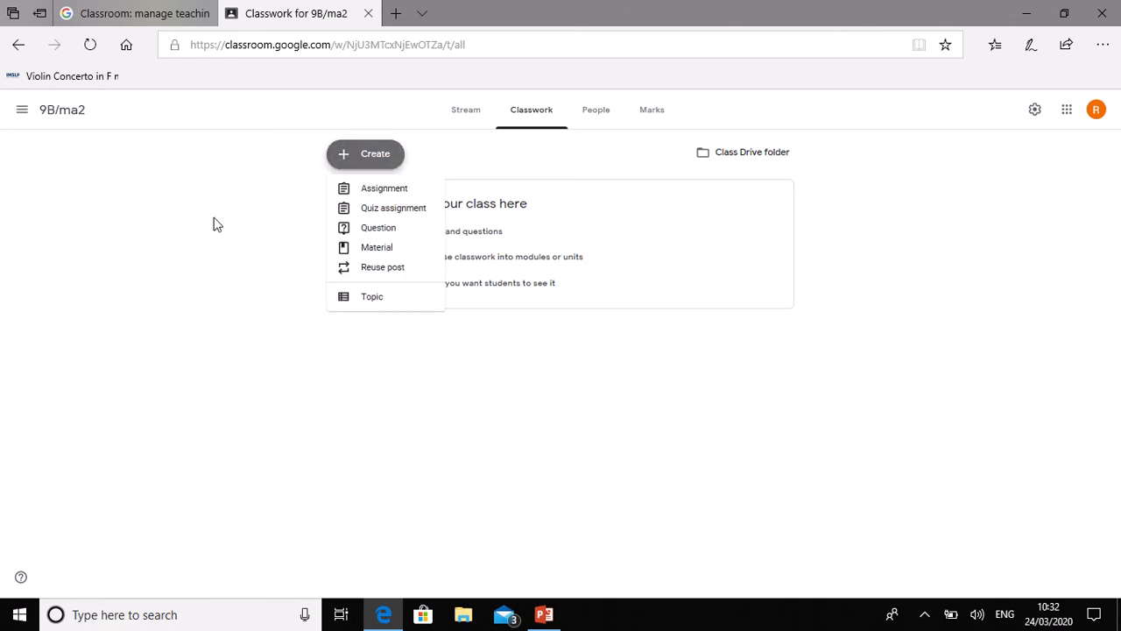
# Step: Start an assignment titled 'Test' with instructions 'Do this exercise', then bring up the attachment options
pyautogui.click(391, 192)
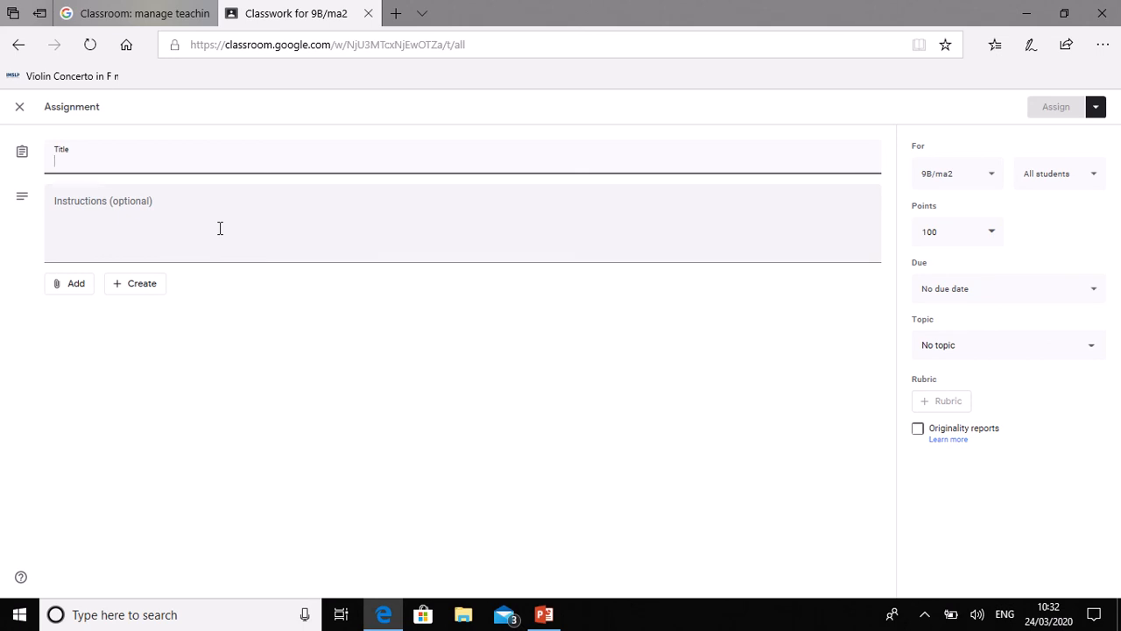
pyautogui.write('Test')
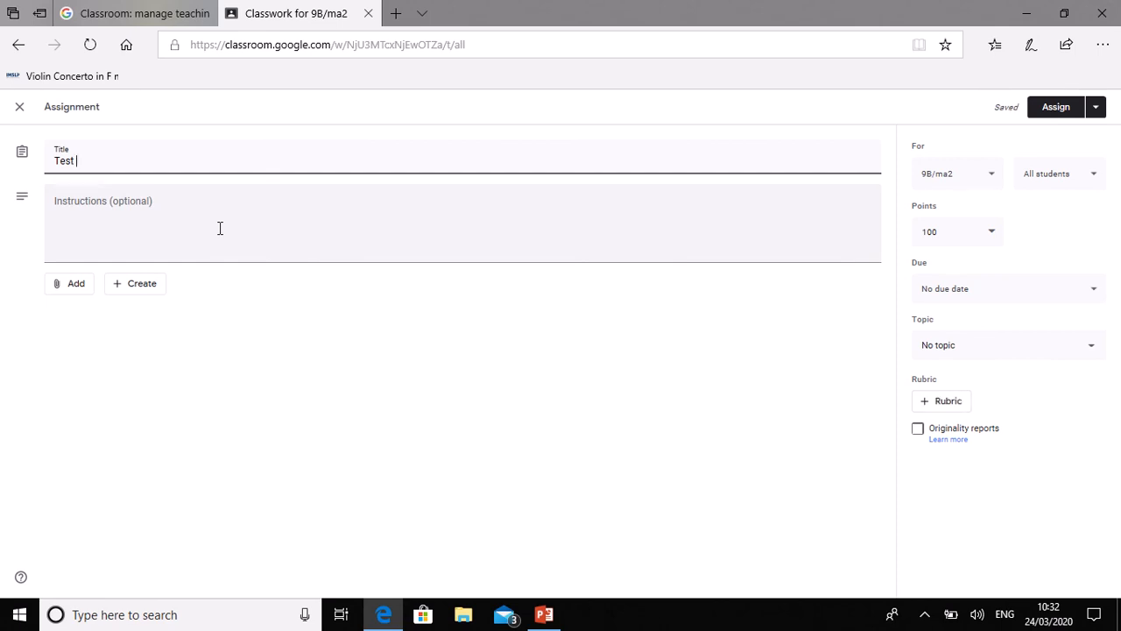
pyautogui.click(83, 214)
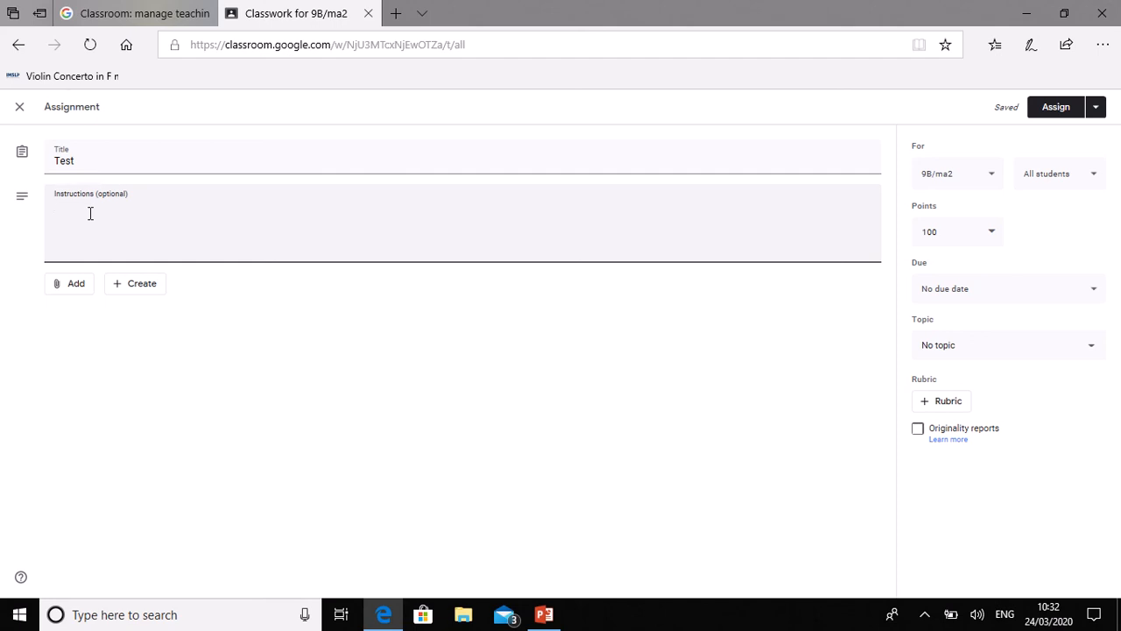
pyautogui.write('Do this exercise')
pyautogui.click(75, 288)
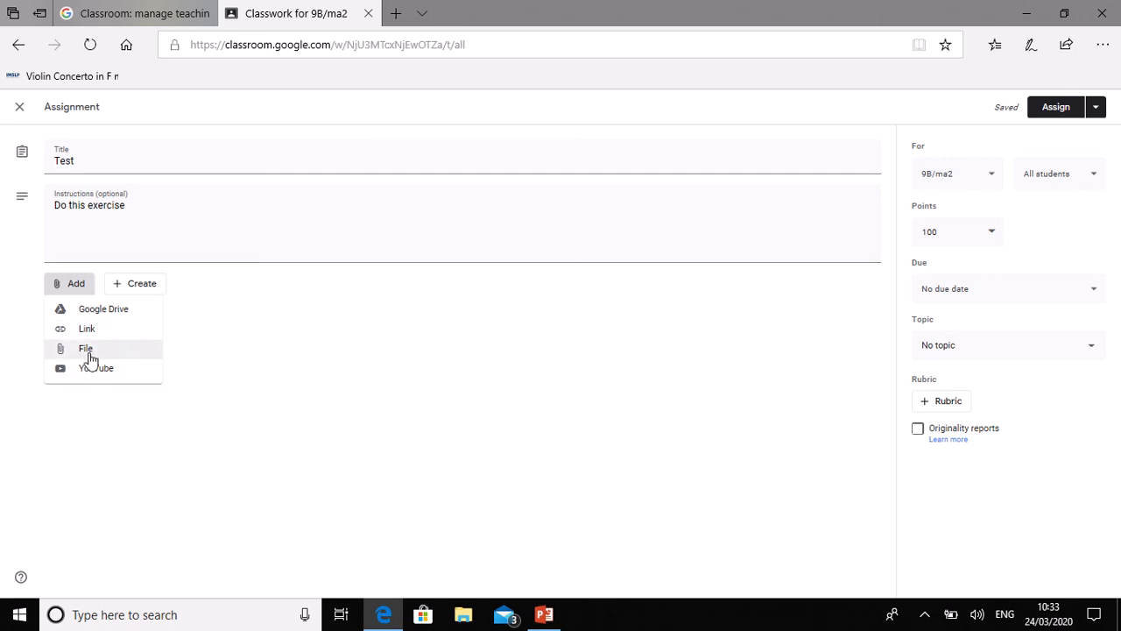
# Step: Select 'C2 Integration - areas.pdf' from the Desktop as the file to upload
pyautogui.click(88, 355)
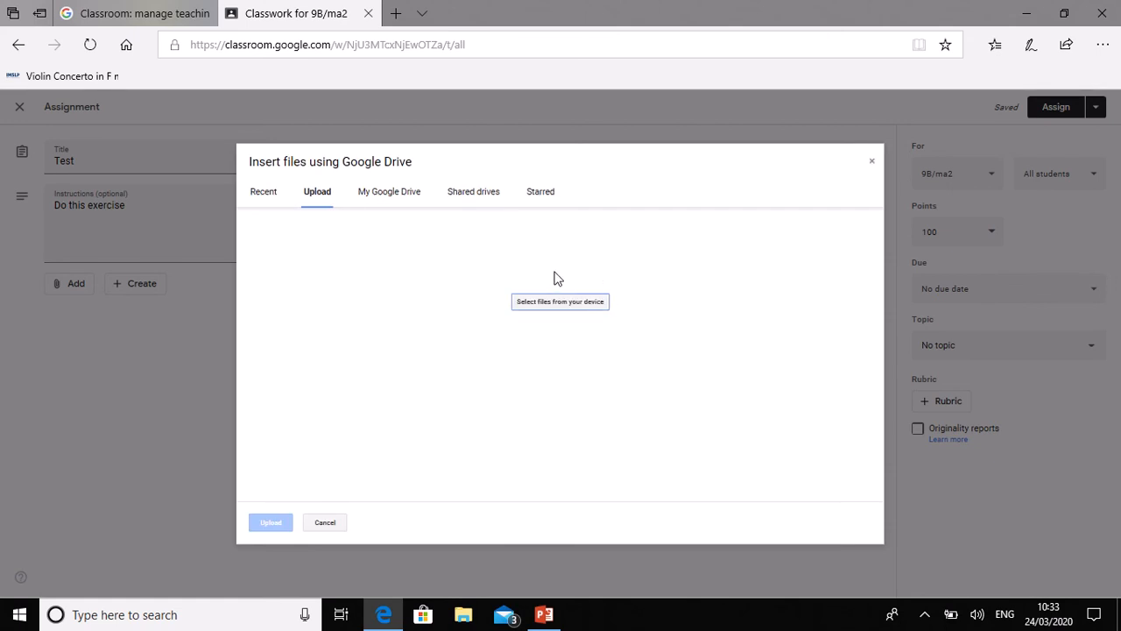
pyautogui.click(558, 313)
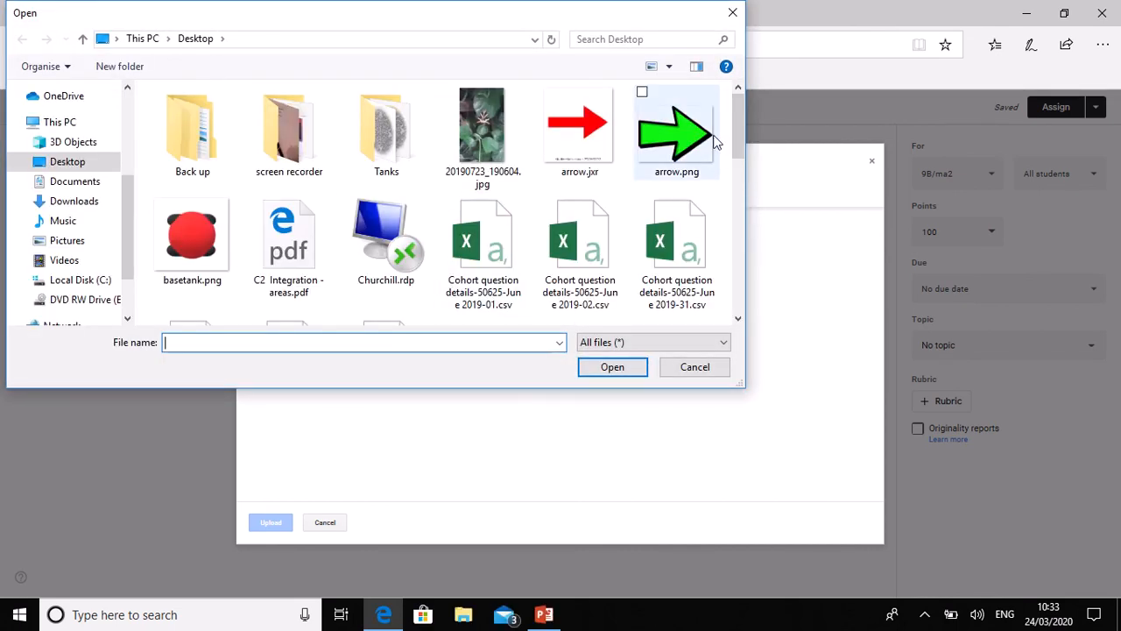
pyautogui.moveTo(739, 141)
pyautogui.mouseDown()
pyautogui.moveTo(738, 285)
pyautogui.moveTo(750, 126)
pyautogui.mouseUp()
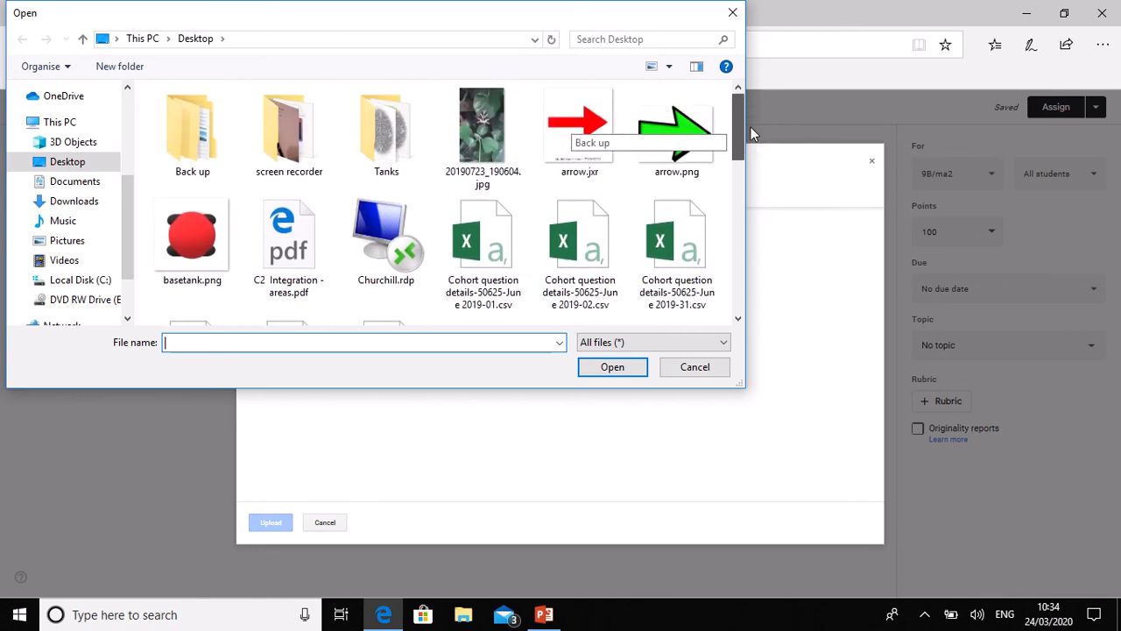
pyautogui.click(289, 241)
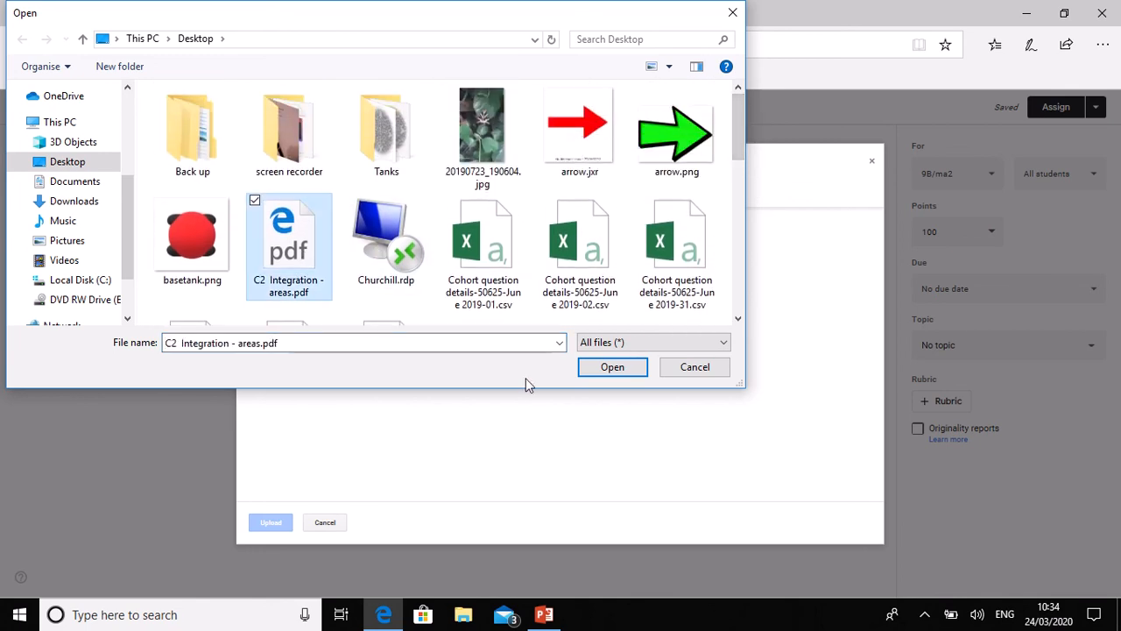
pyautogui.click(613, 367)
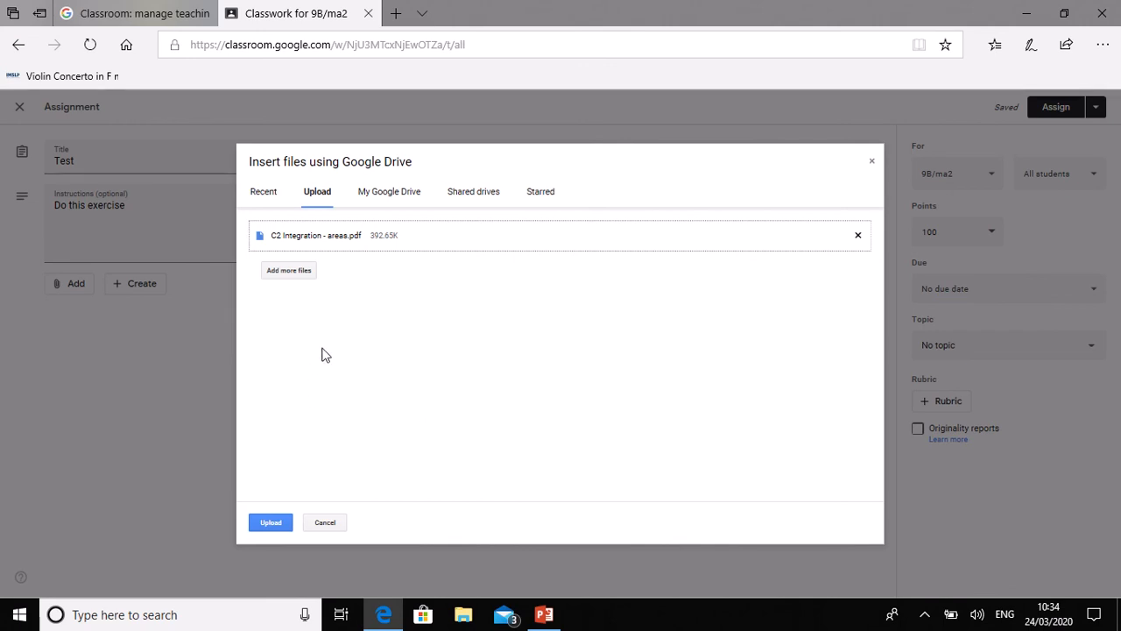
# Step: Upload the PDF, set the Test due date to 27 March 2020, and assign it to 9B/ma2
pyautogui.click(274, 527)
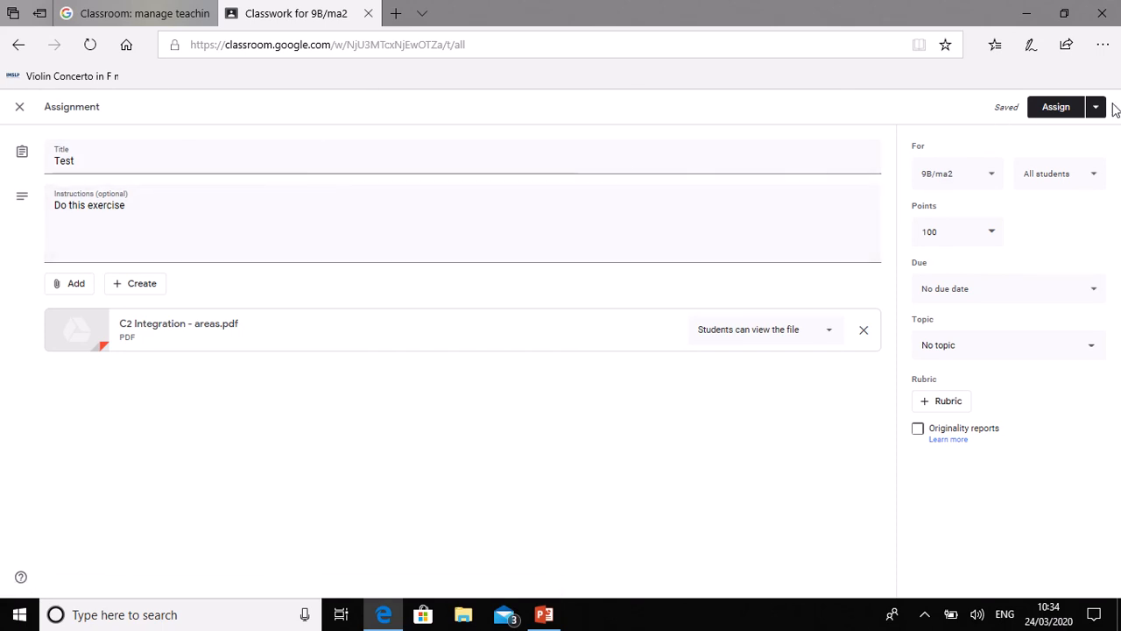
pyautogui.click(1093, 297)
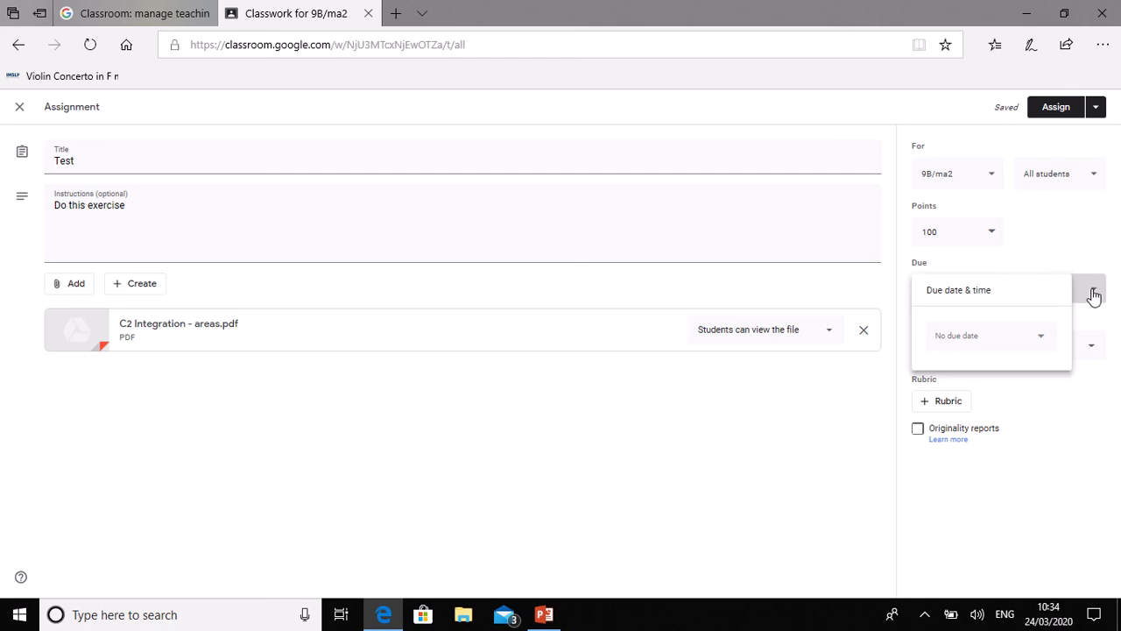
pyautogui.click(1039, 340)
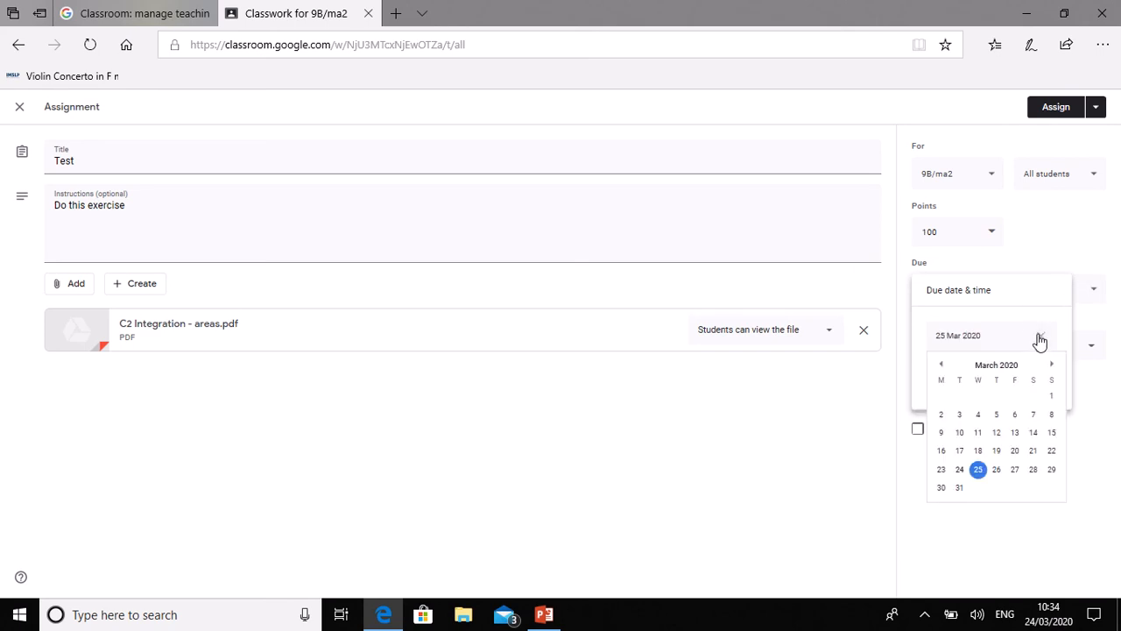
pyautogui.click(1012, 469)
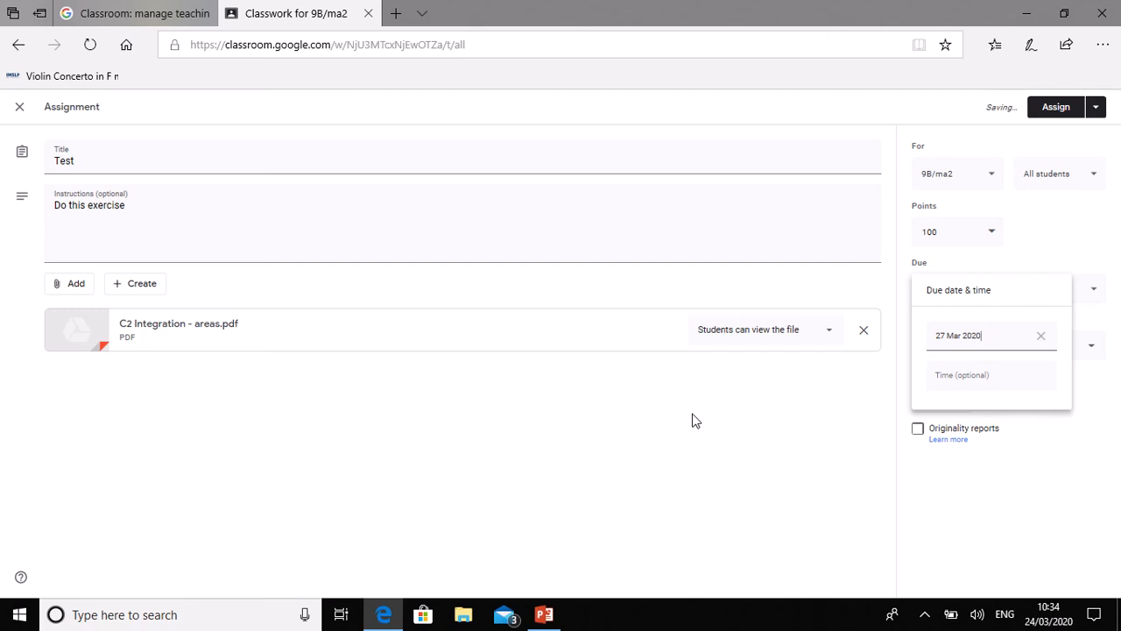
pyautogui.click(1050, 108)
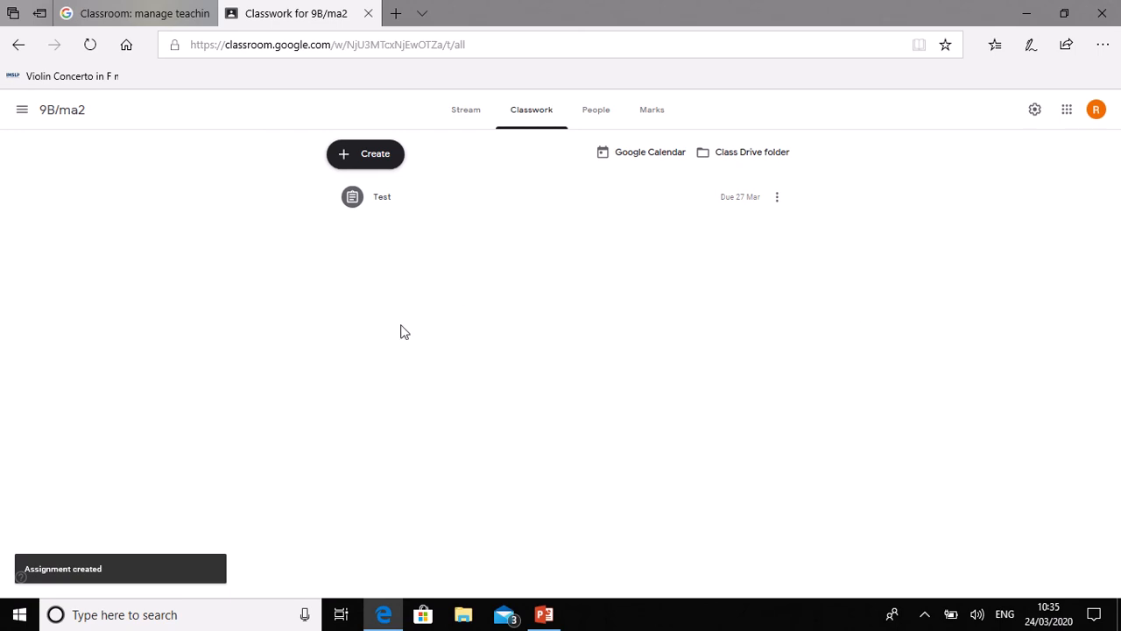
# Step: Go through the Classes list back into the 9B/ma2 class stream
pyautogui.click(22, 110)
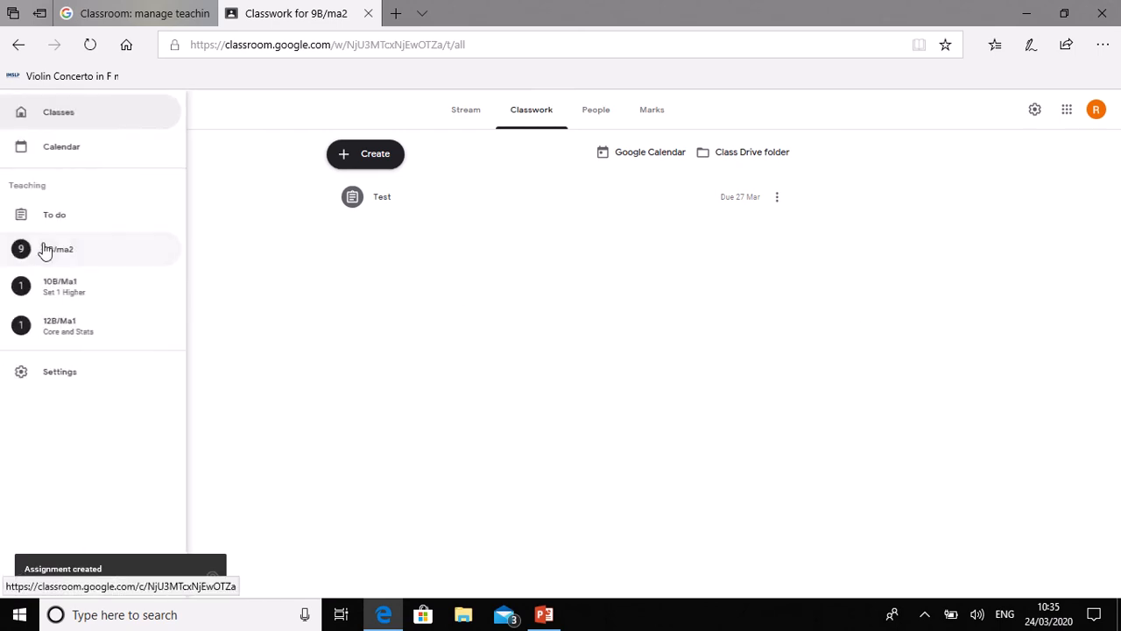
pyautogui.click(75, 120)
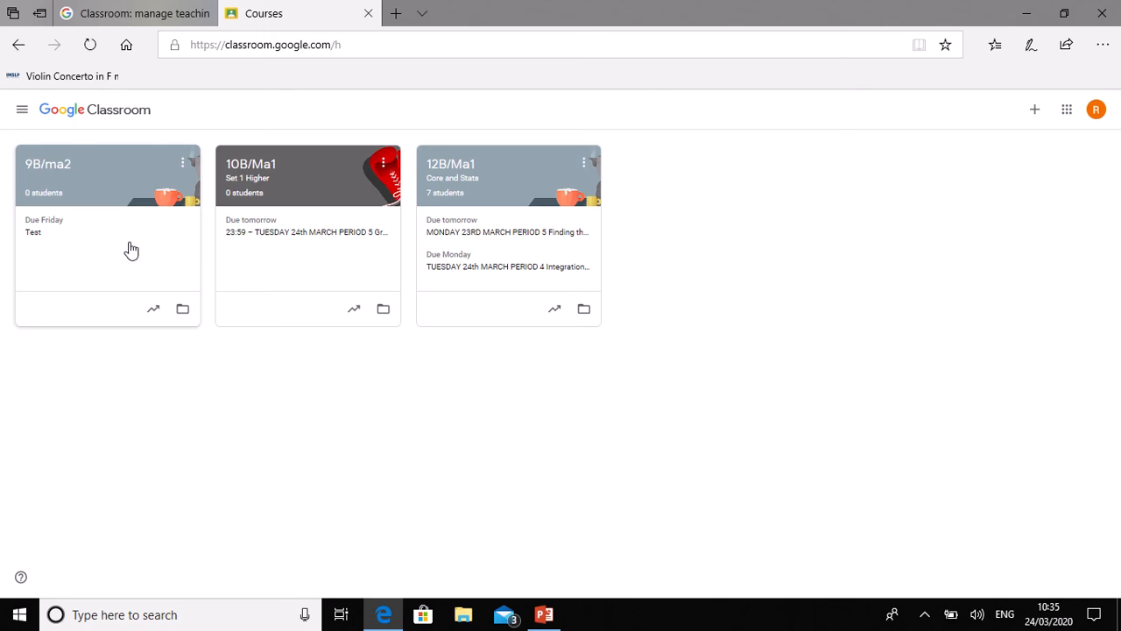
pyautogui.click(55, 174)
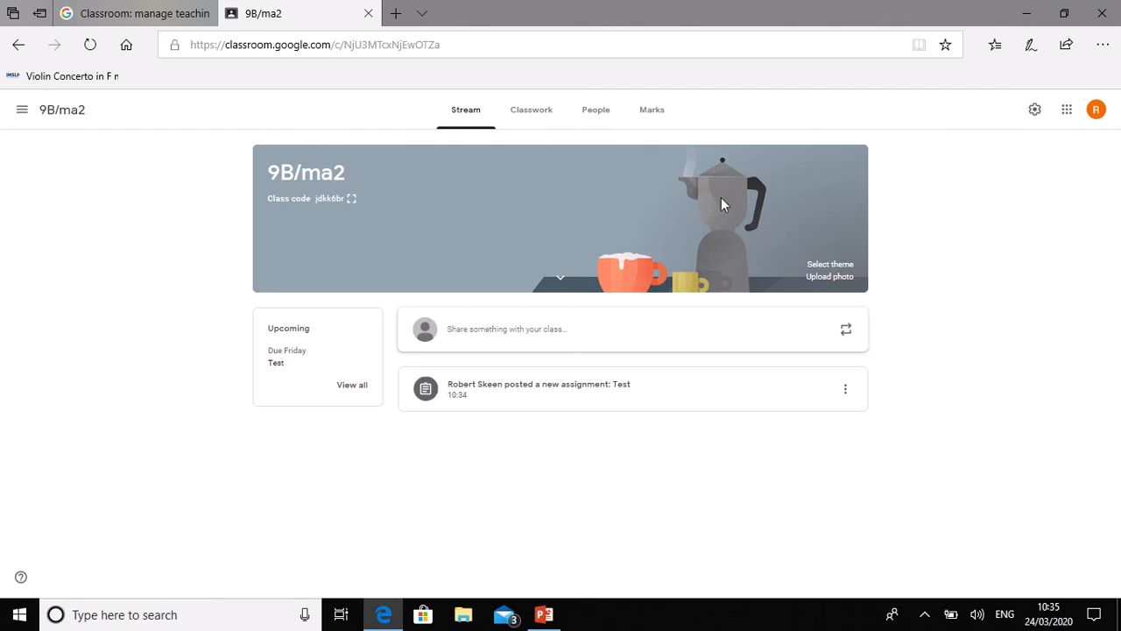
# Step: Copy the 9B/ma2 class code from Class settings, then close the settings page
pyautogui.click(1034, 111)
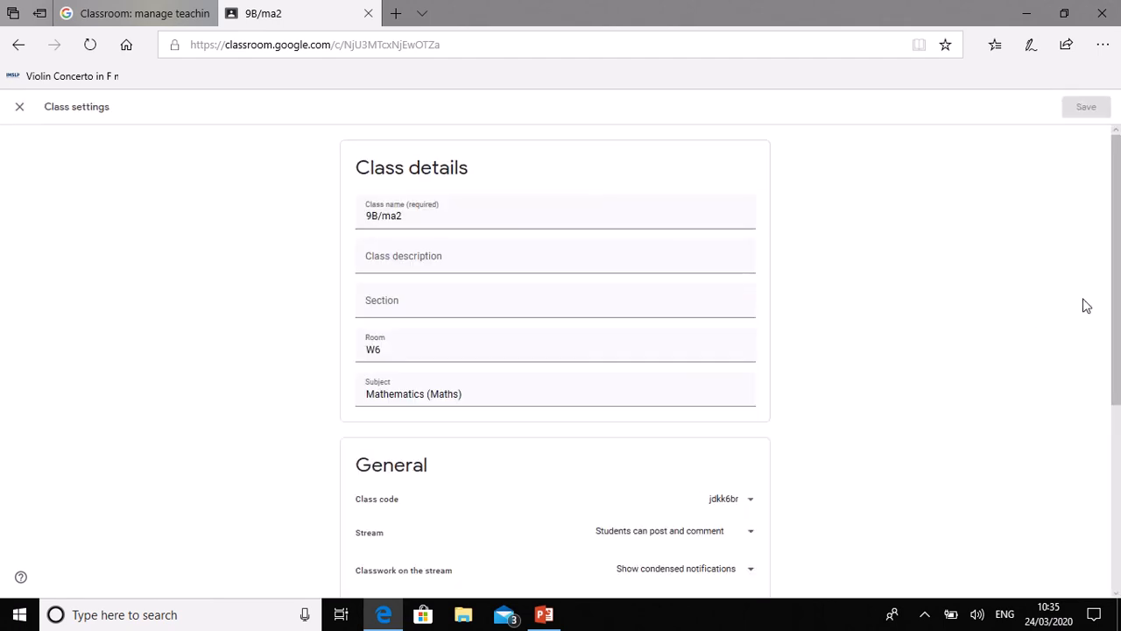
pyautogui.moveTo(1117, 263); pyautogui.dragTo(1116, 371)
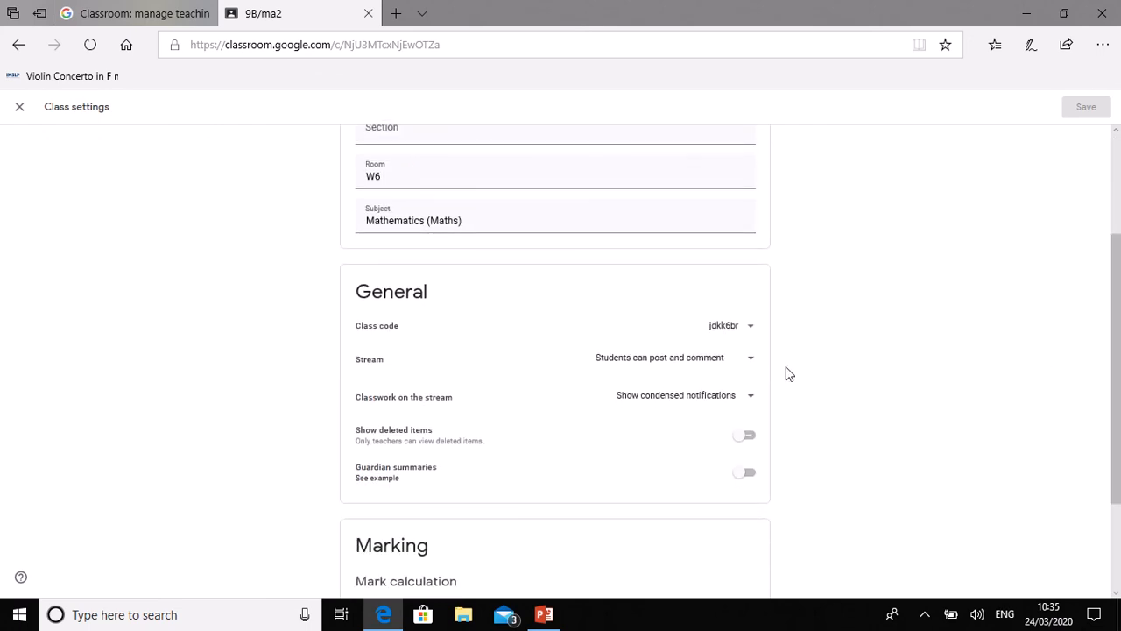
pyautogui.click(732, 331)
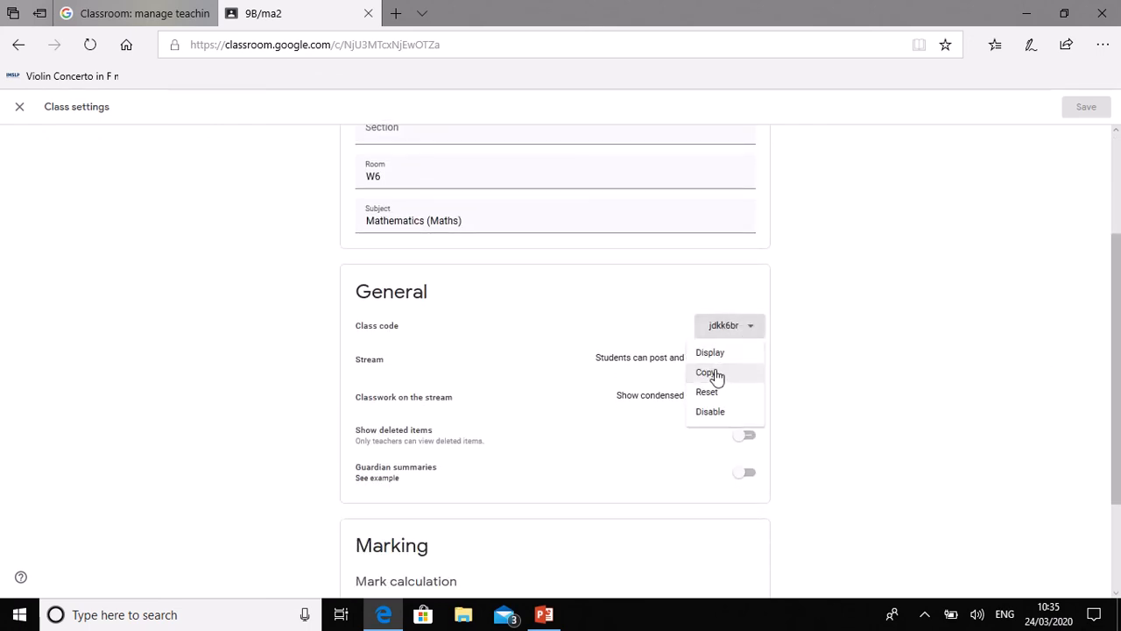
pyautogui.click(713, 374)
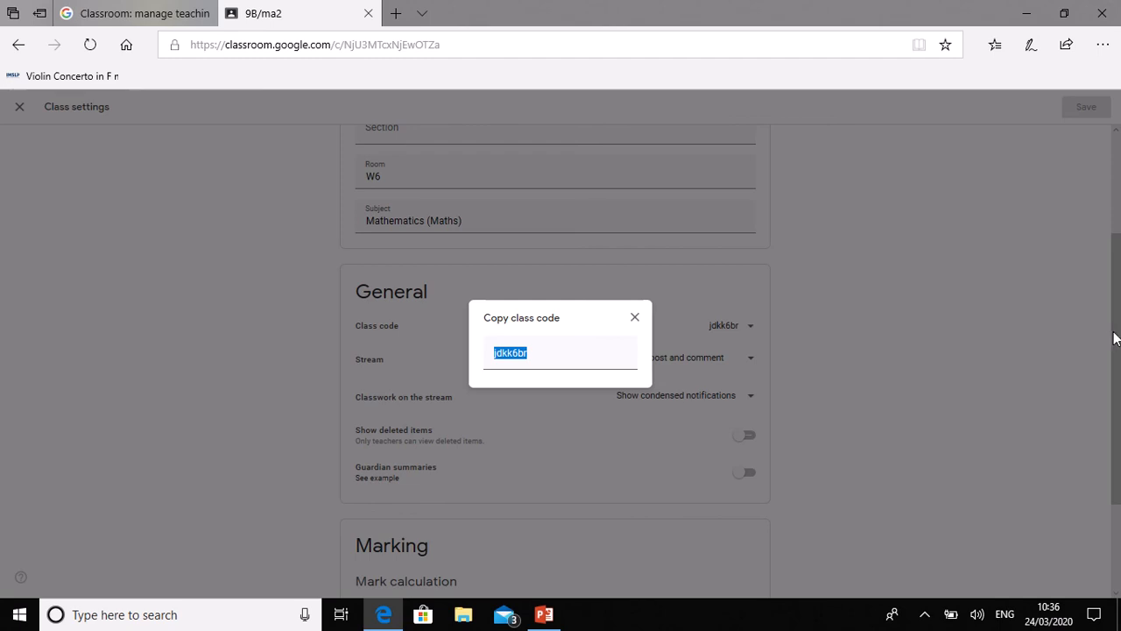
pyautogui.click(1116, 337)
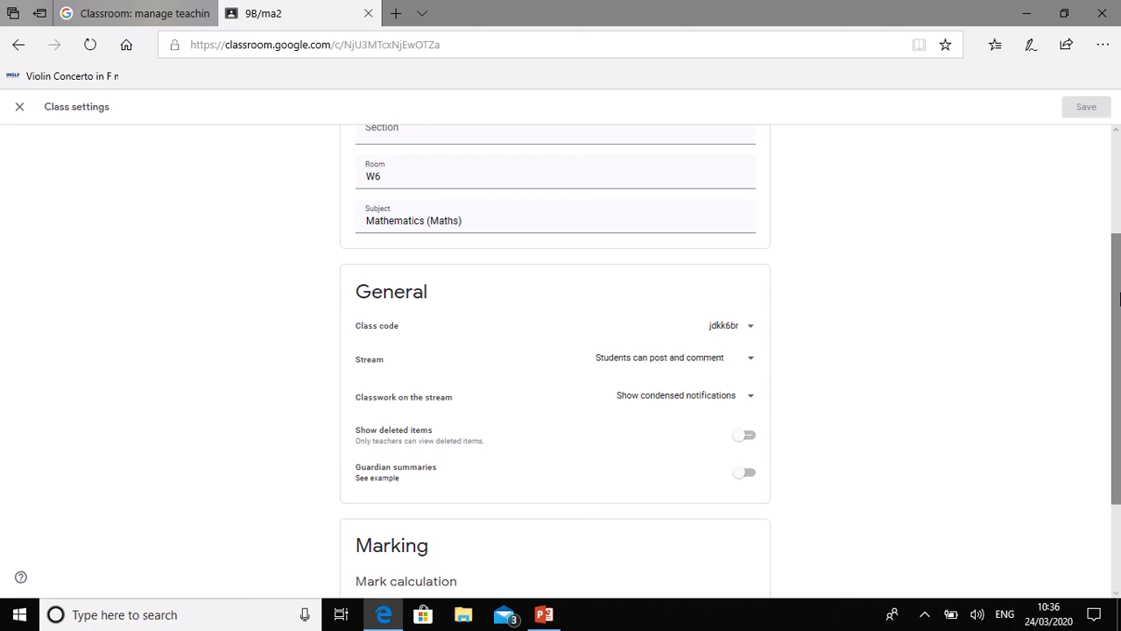
pyautogui.scroll(2, 1116, 300)
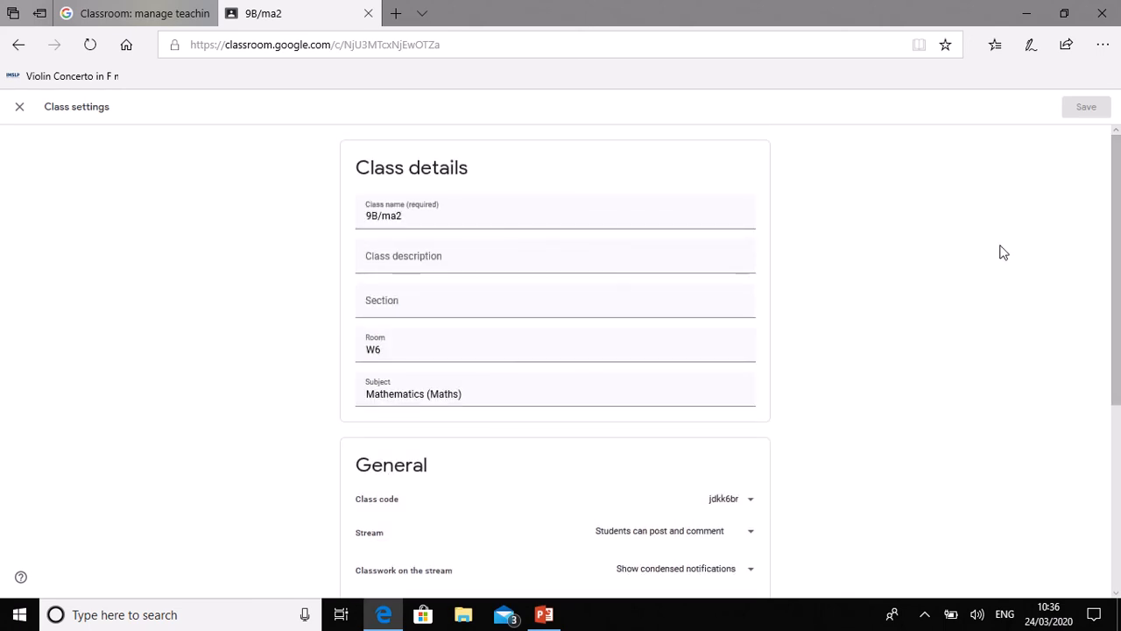
pyautogui.click(19, 109)
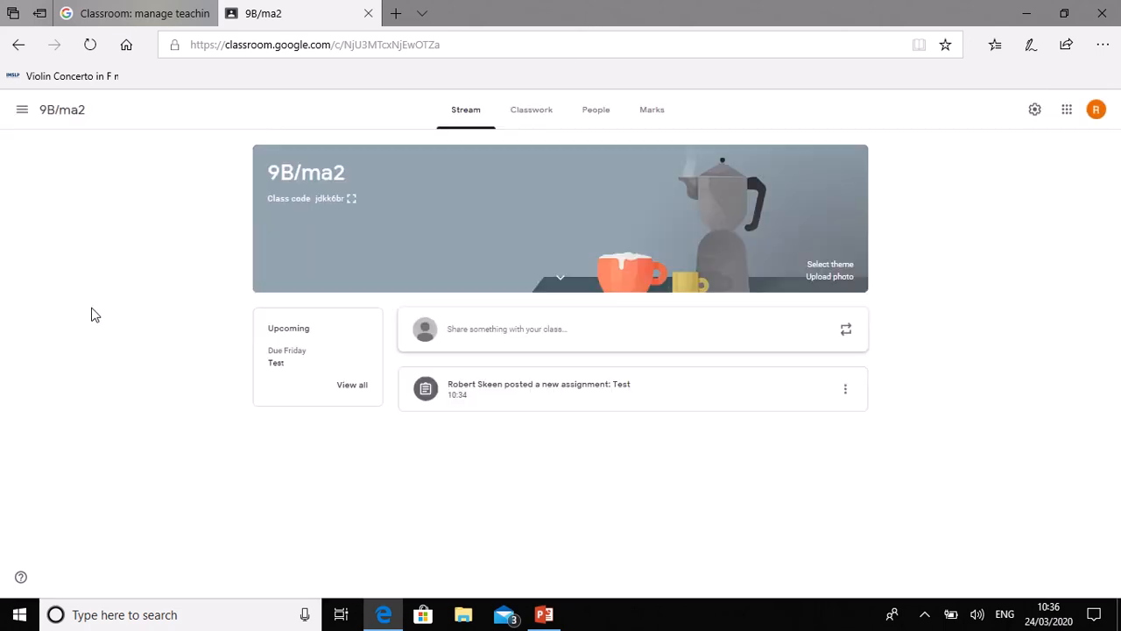